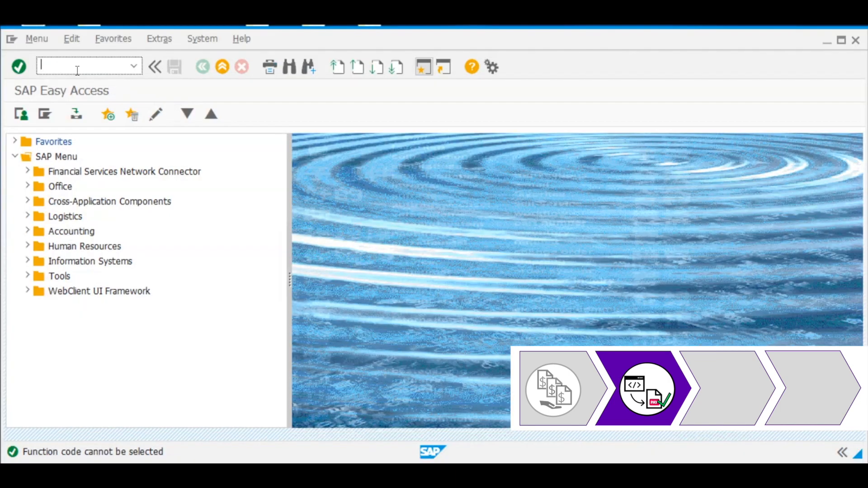
Step: Open transaction F110 and check the run date 20.05.2021 and identification TEST1
{"action": "type", "text": "F110"}
{"action": "key", "text": "Return"}
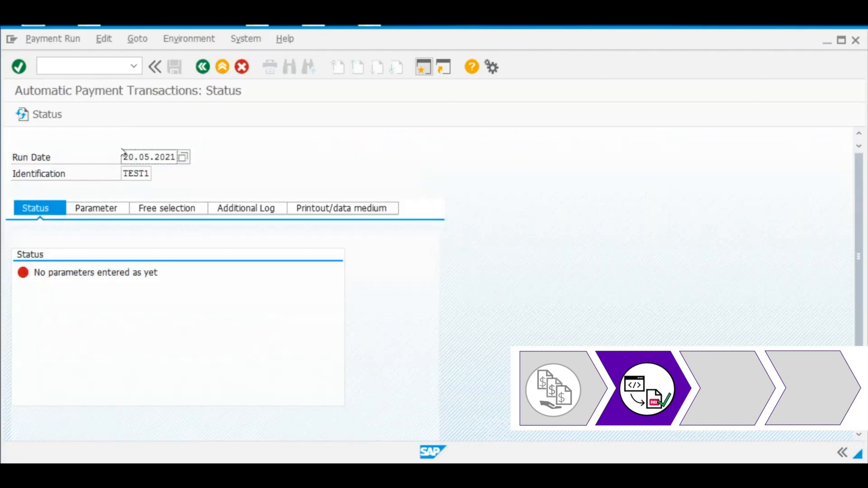
{"action": "left_click_drag", "start_coordinate": [121, 156], "coordinate": [195, 156]}
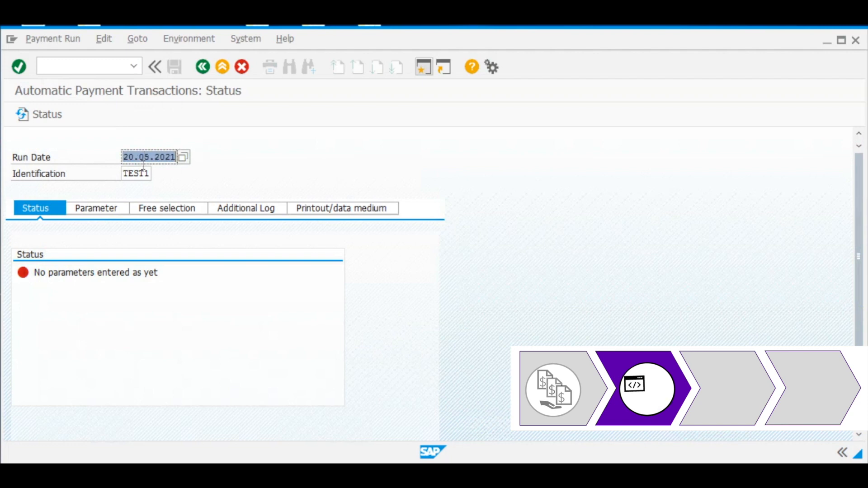
{"action": "left_click_drag", "start_coordinate": [122, 174], "coordinate": [158, 175]}
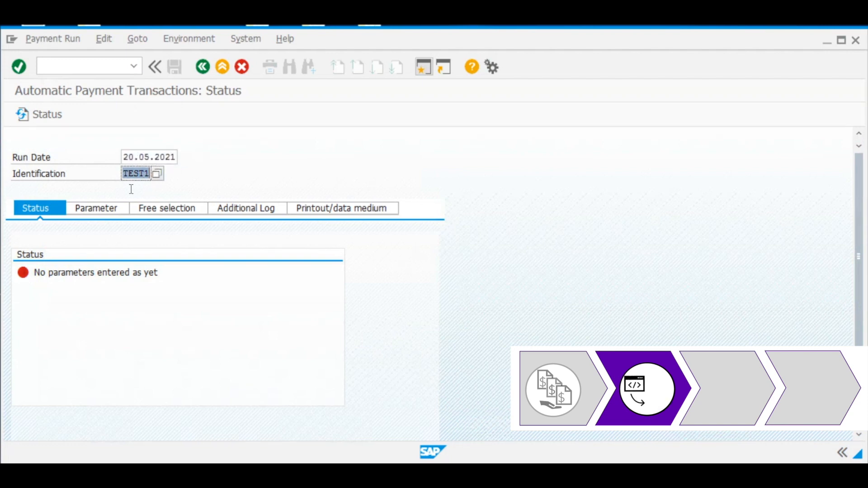
Step: Open the payment run's parameters and look at the options for copying them from a reference run
{"action": "left_click", "coordinate": [99, 209]}
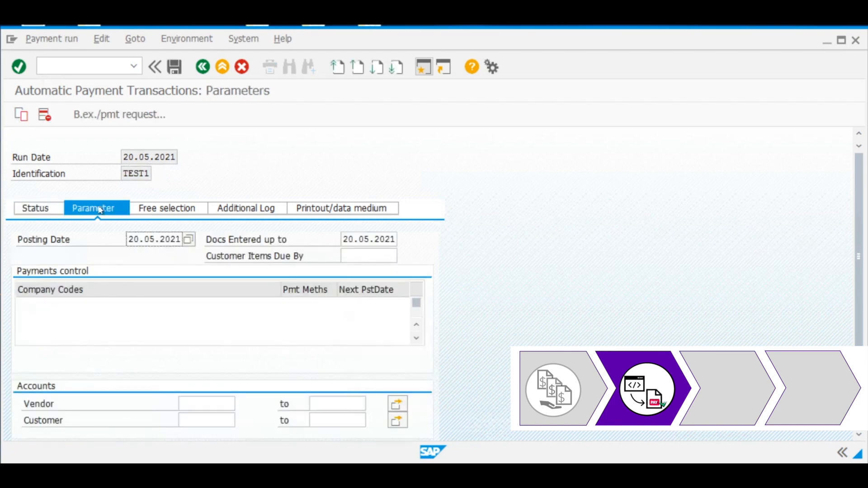
{"action": "left_click", "coordinate": [21, 115]}
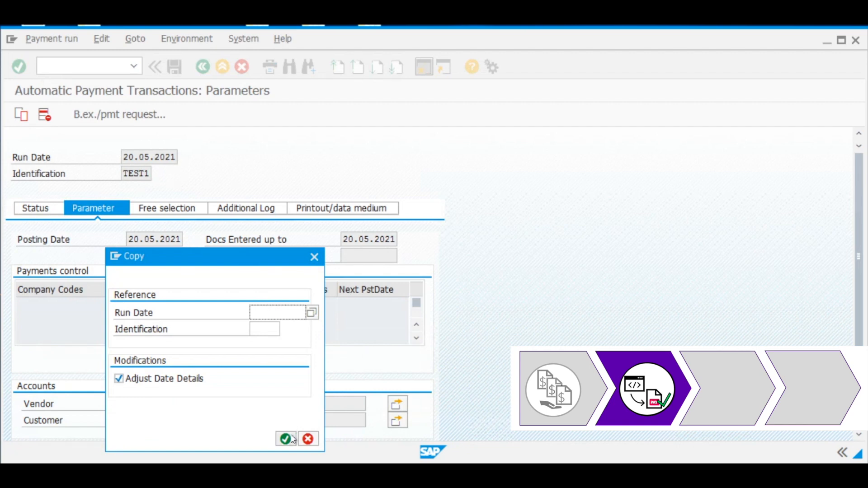
{"action": "left_click", "coordinate": [308, 439]}
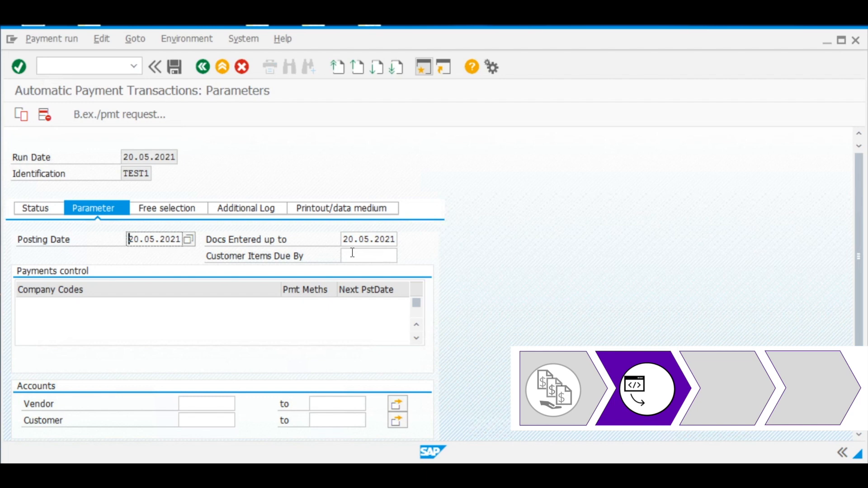
Step: Enter company code 1001, payment method T and next posting date 31.12.2021 in the payments control of the run parameters
{"action": "left_click", "coordinate": [199, 300]}
{"action": "type", "text": "1001"}
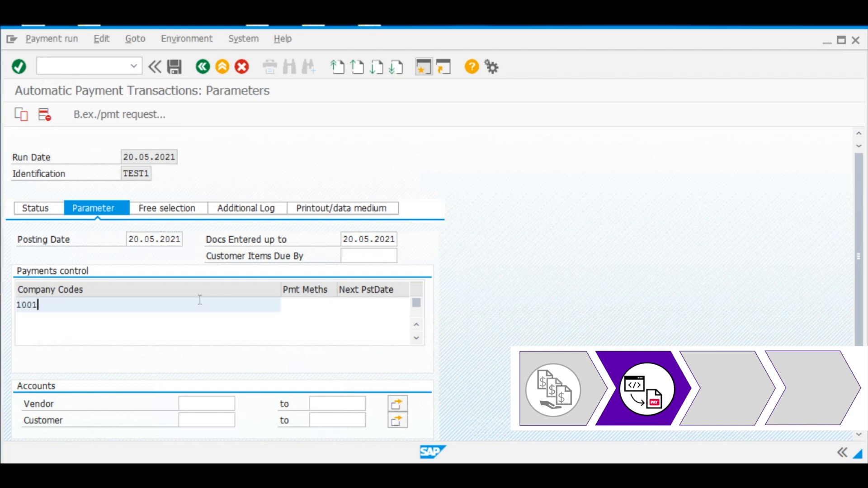
{"action": "key", "text": "Tab"}
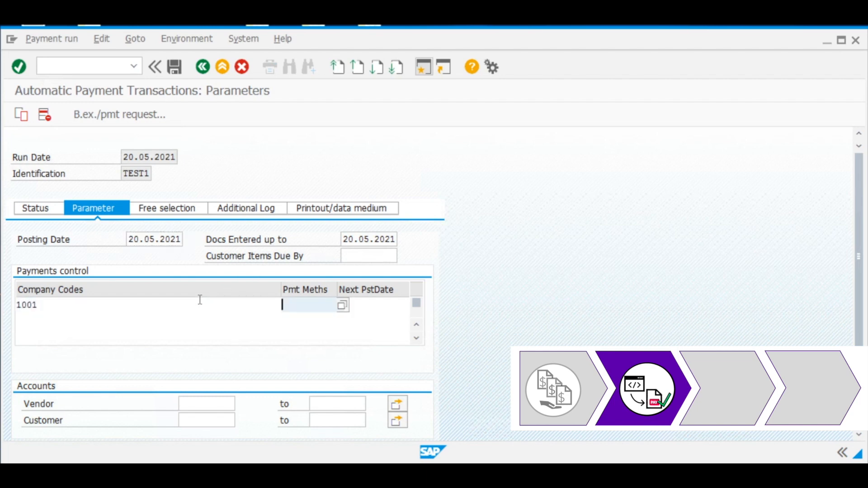
{"action": "type", "text": "T"}
{"action": "key", "text": "Tab"}
{"action": "type", "text": "31.12.2021"}
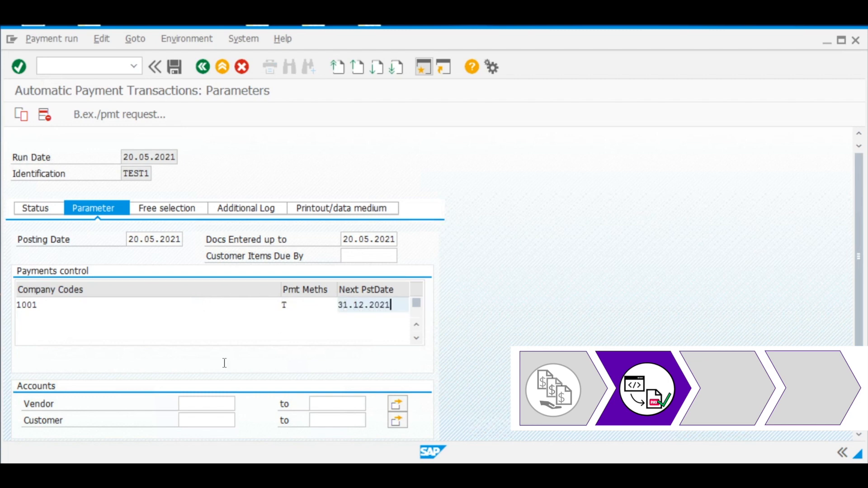
Step: Enter the vendor's account number in the run parameters and check it in the multiple selection for vendors
{"action": "left_click", "coordinate": [209, 400]}
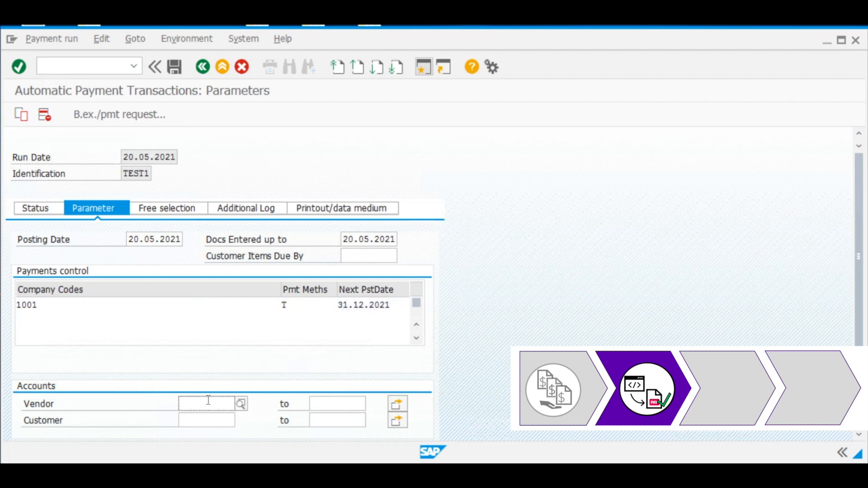
{"action": "key", "text": "Down"}
{"action": "key", "text": "Down"}
{"action": "key", "text": "Return"}
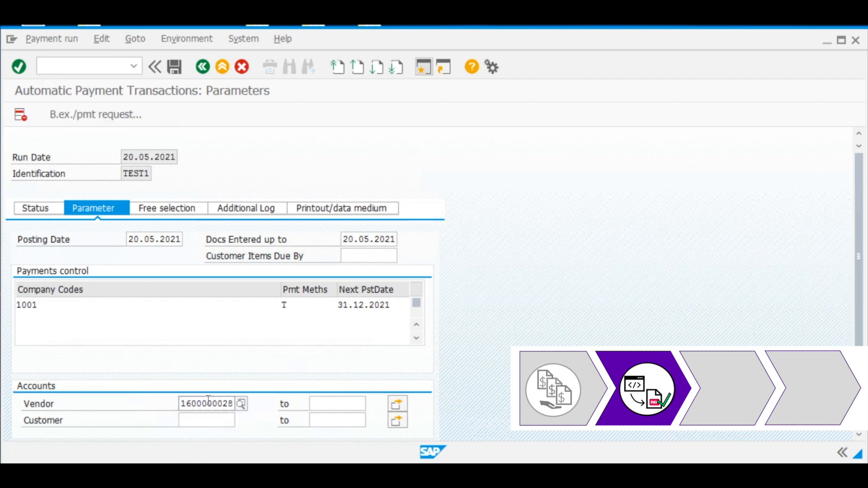
{"action": "left_click", "coordinate": [396, 405]}
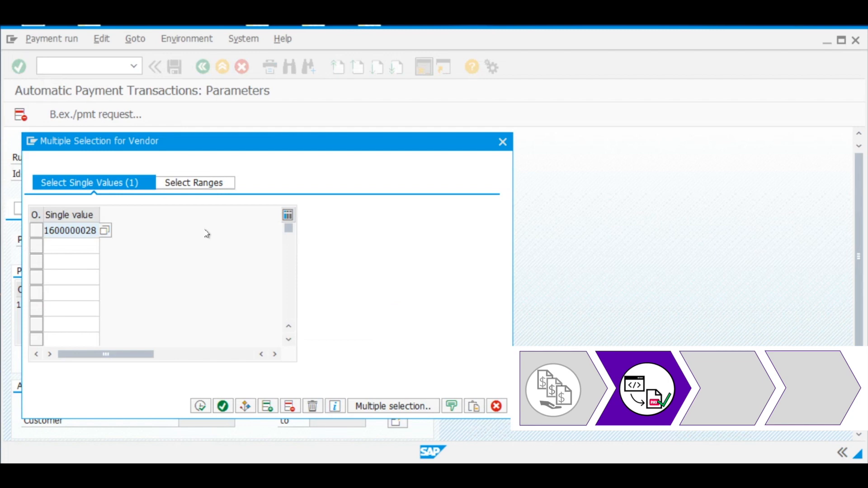
{"action": "left_click", "coordinate": [200, 406]}
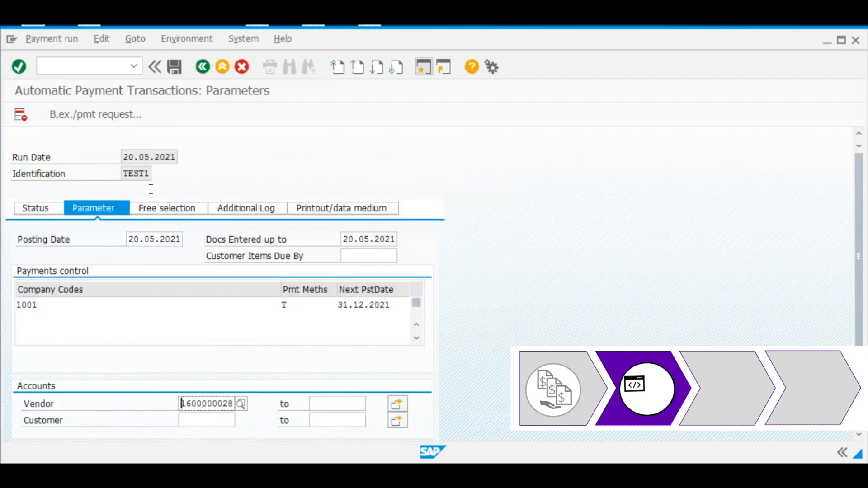
{"action": "left_click", "coordinate": [159, 211]}
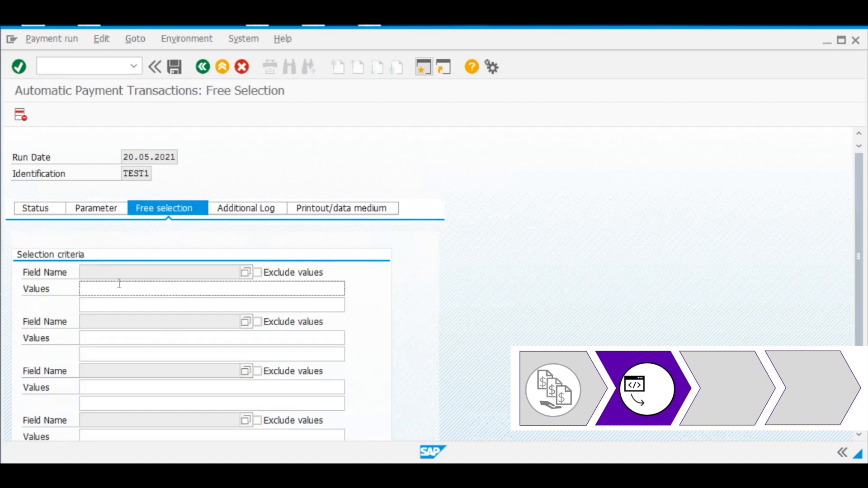
{"action": "left_click", "coordinate": [246, 273]}
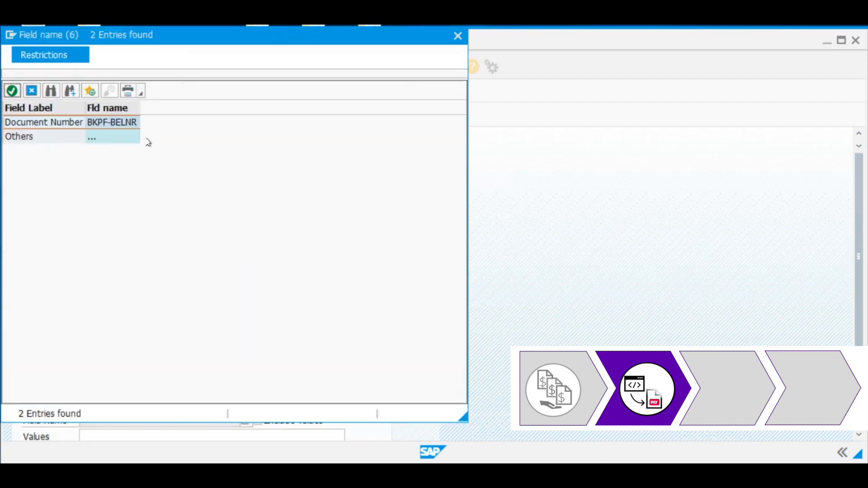
{"action": "double_click", "coordinate": [122, 127]}
{"action": "left_click", "coordinate": [169, 285]}
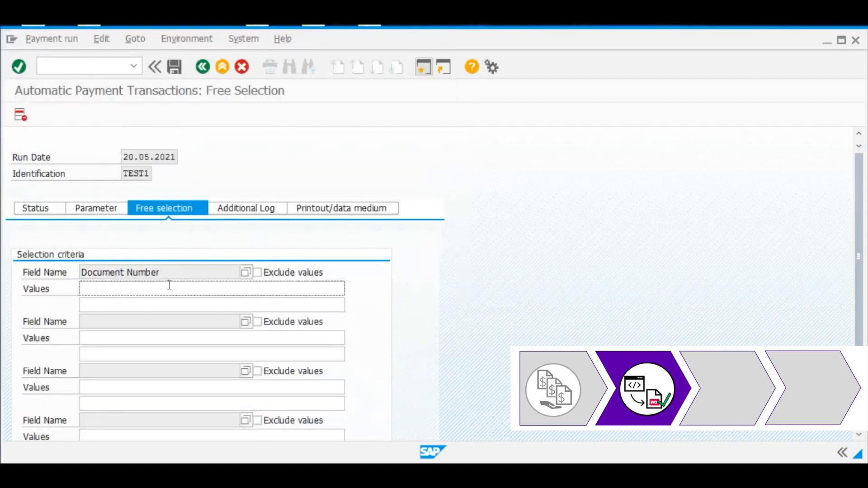
{"action": "left_click", "coordinate": [169, 286]}
{"action": "key", "text": "Down"}
{"action": "key", "text": "Return"}
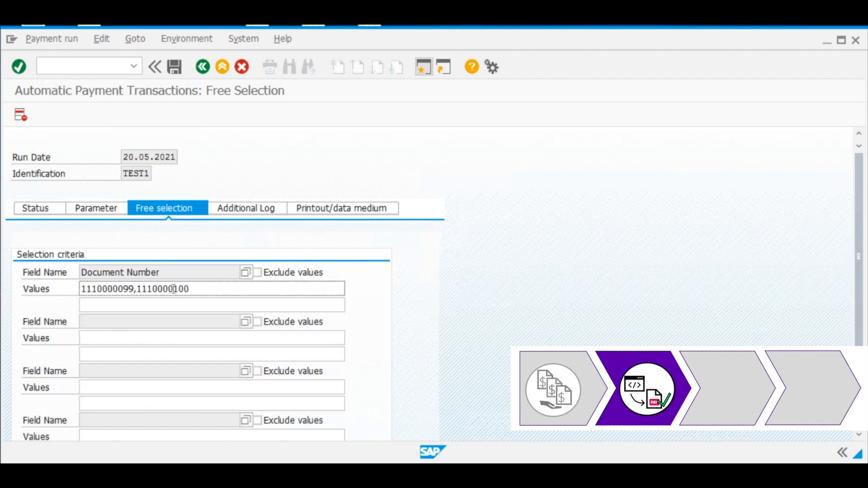
Step: Enable logging of Due Date Check, Pmnt Method Selection If Not Successful and Line Items of the Payment Documents for the vendor, and save
{"action": "left_click", "coordinate": [226, 211]}
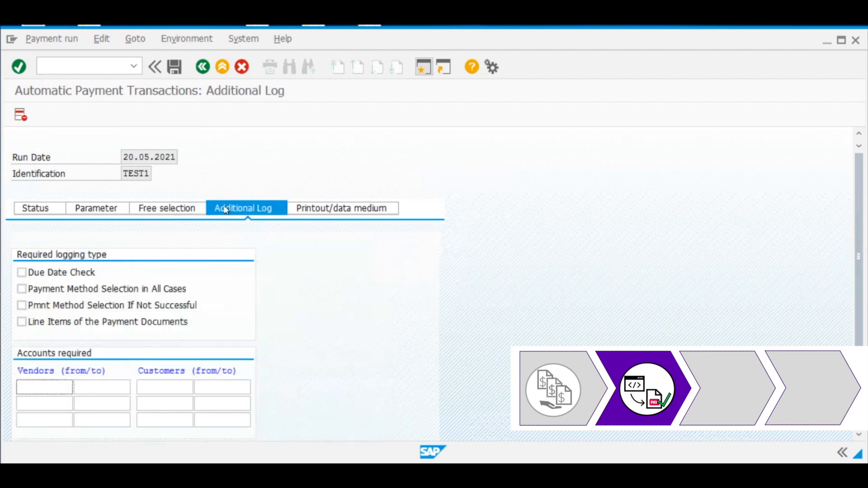
{"action": "left_click", "coordinate": [85, 273]}
{"action": "left_click", "coordinate": [89, 305]}
{"action": "left_click", "coordinate": [90, 322]}
{"action": "left_click", "coordinate": [41, 386]}
{"action": "key", "text": "Down"}
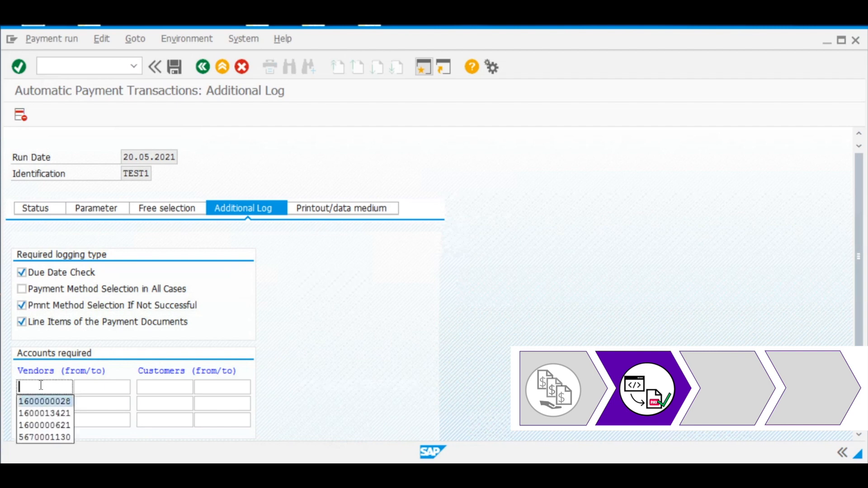
{"action": "key", "text": "Return"}
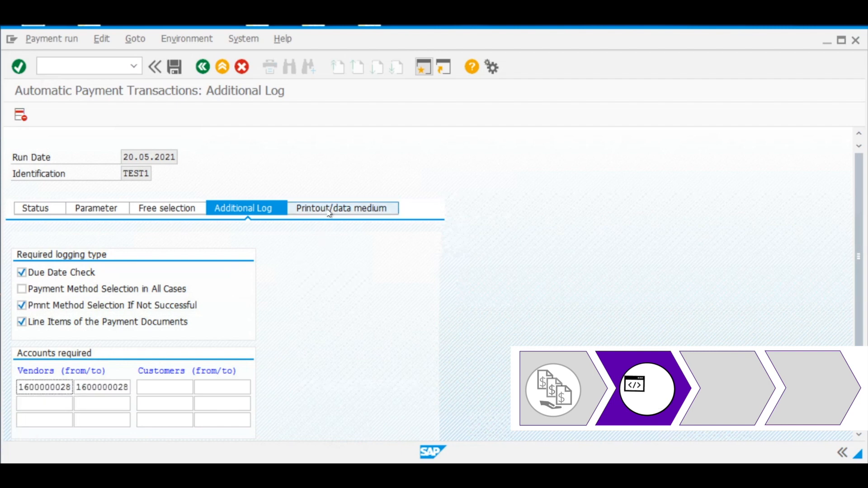
{"action": "left_click", "coordinate": [177, 68]}
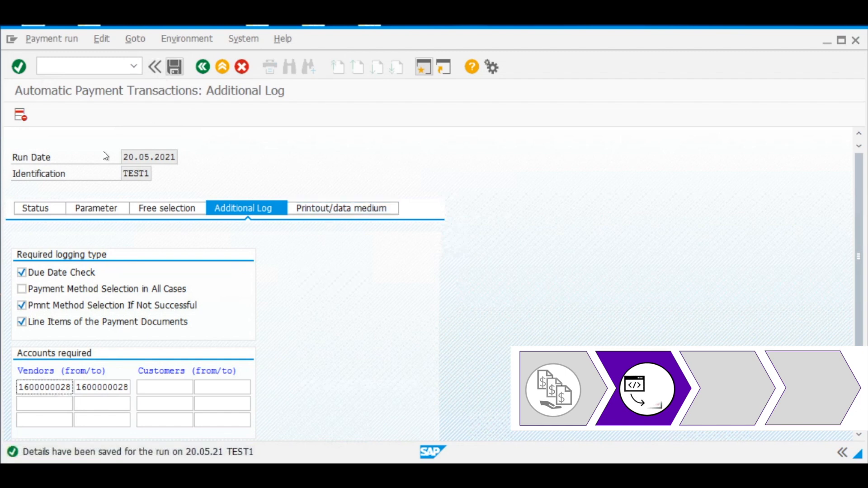
Step: Schedule the payment proposal with an immediate start and refresh the run's status
{"action": "left_click", "coordinate": [46, 209]}
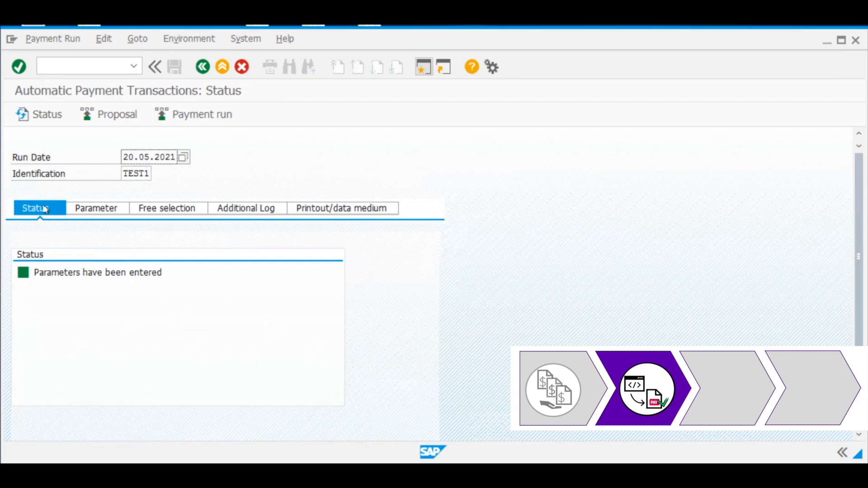
{"action": "left_click", "coordinate": [109, 118]}
{"action": "left_click", "coordinate": [229, 296]}
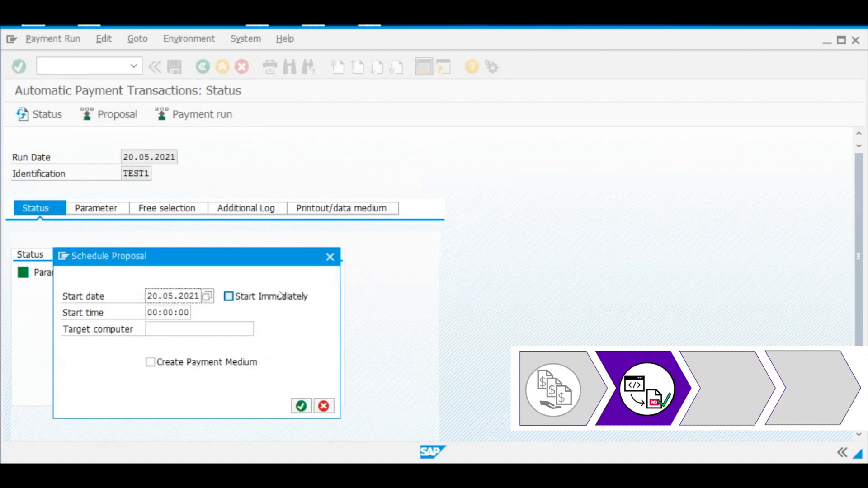
{"action": "left_click", "coordinate": [302, 406]}
{"action": "key", "text": "Return"}
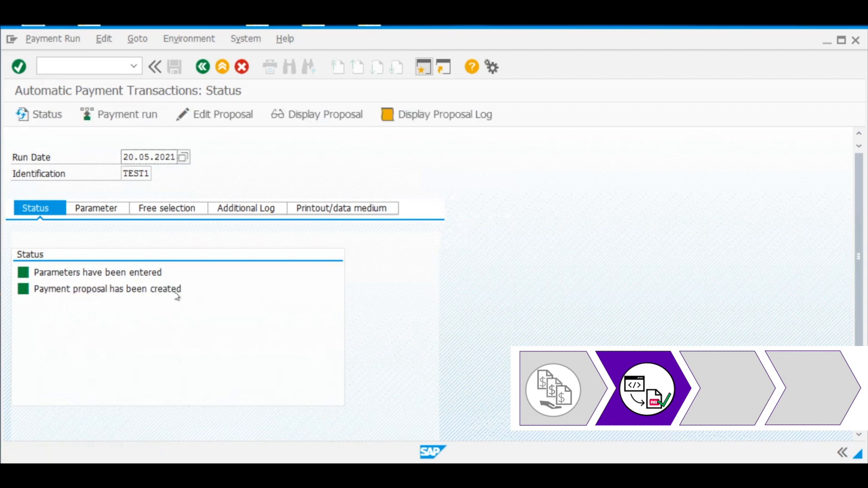
Step: Review the payment proposal in display and edit mode for all accounting clerks, including the change details of the EUR payment
{"action": "left_click", "coordinate": [313, 118]}
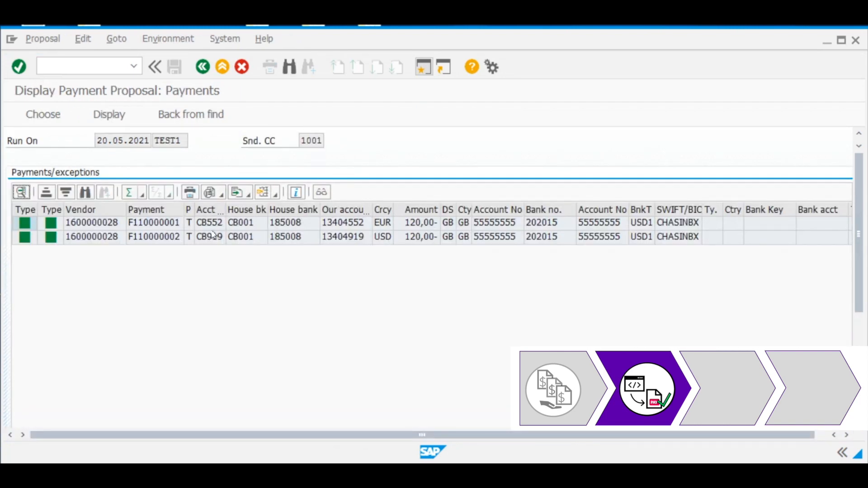
{"action": "left_click", "coordinate": [203, 67]}
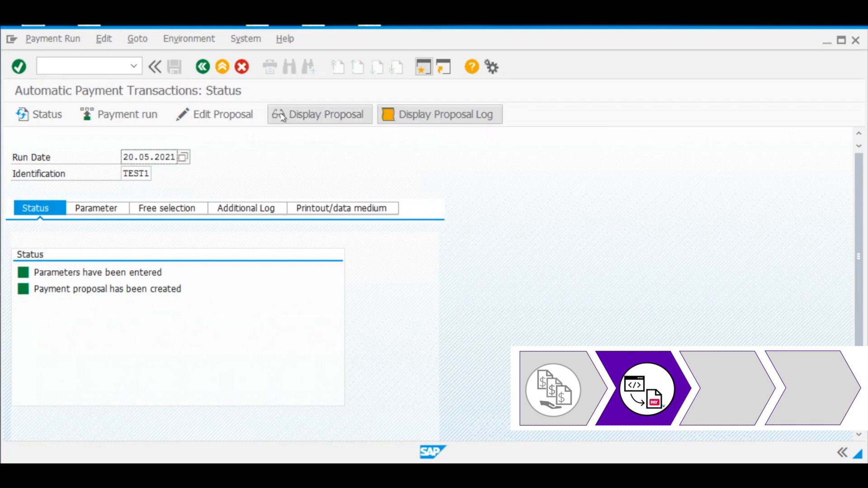
{"action": "left_click", "coordinate": [237, 119]}
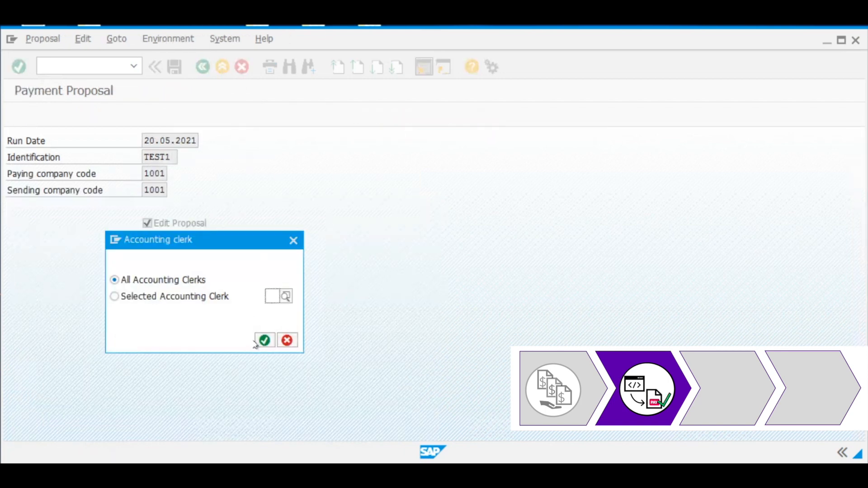
{"action": "left_click", "coordinate": [262, 341]}
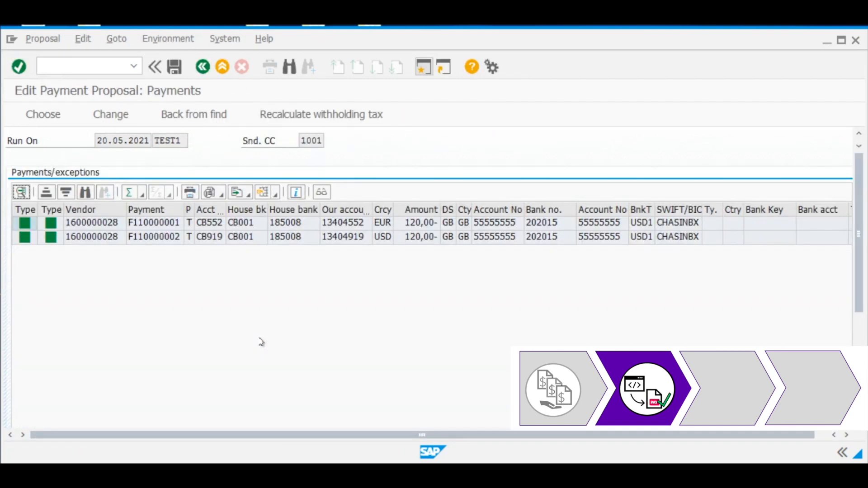
{"action": "left_click", "coordinate": [243, 224]}
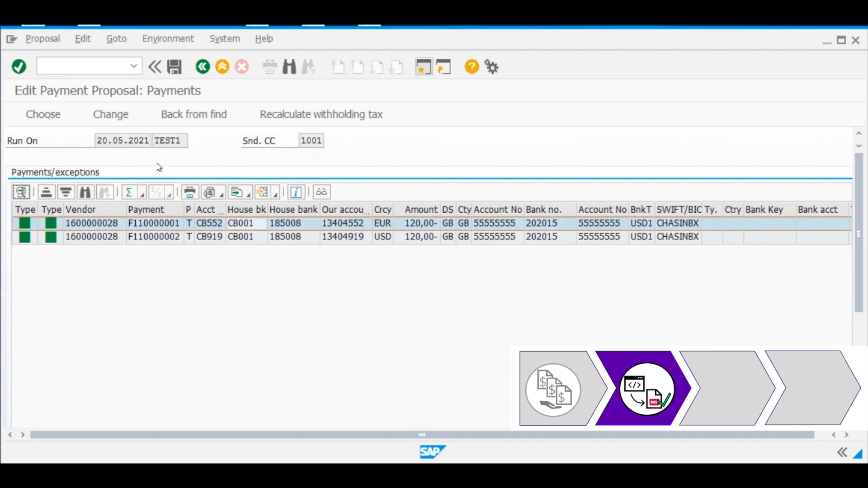
{"action": "left_click", "coordinate": [118, 117]}
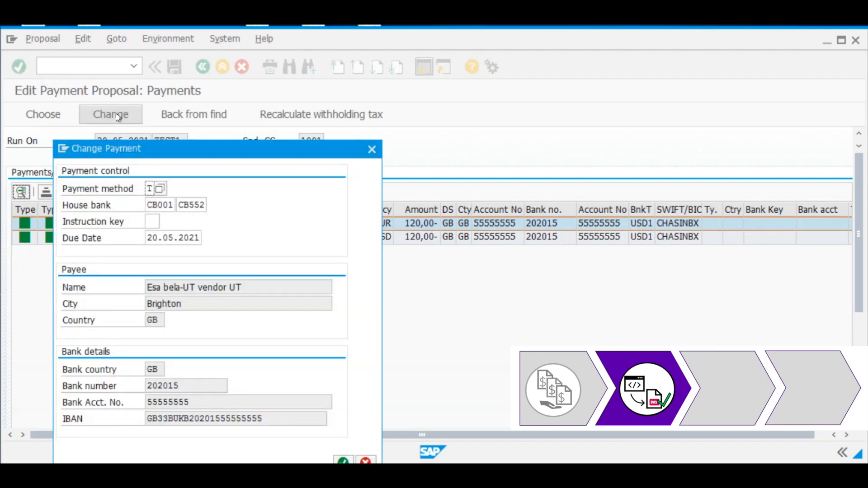
{"action": "left_click", "coordinate": [367, 153]}
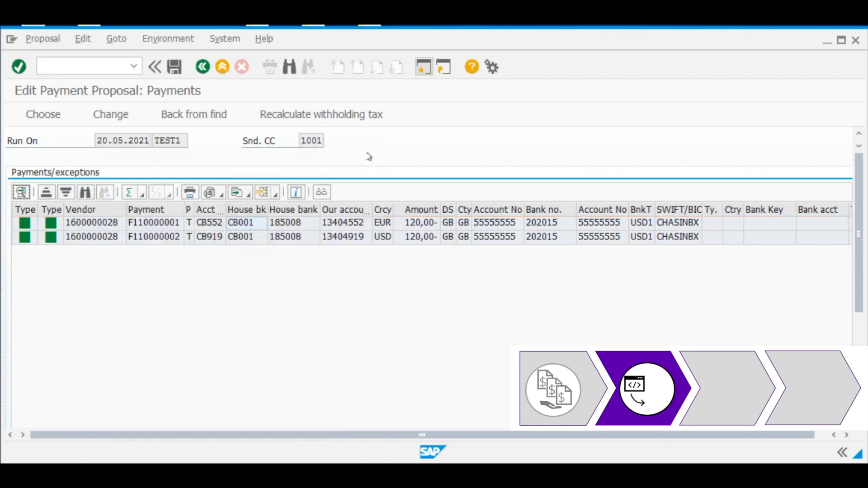
{"action": "left_click", "coordinate": [202, 68]}
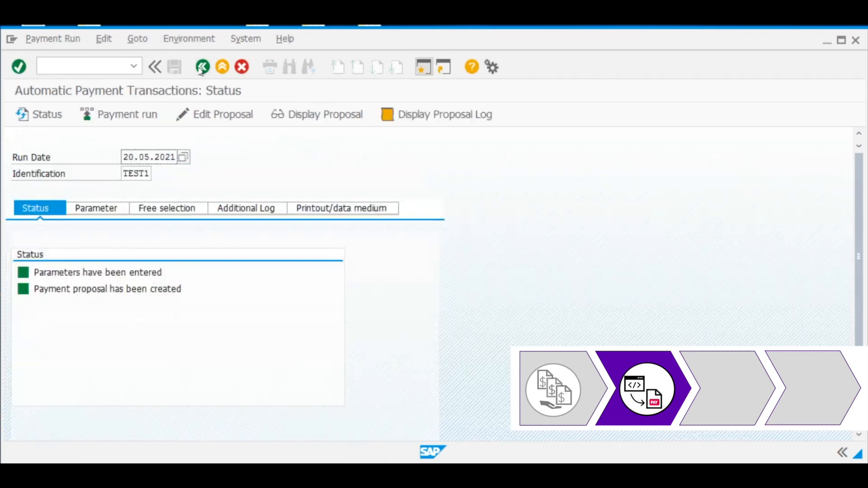
Step: Schedule the payment run with an immediate start and refresh its status
{"action": "left_click", "coordinate": [149, 116]}
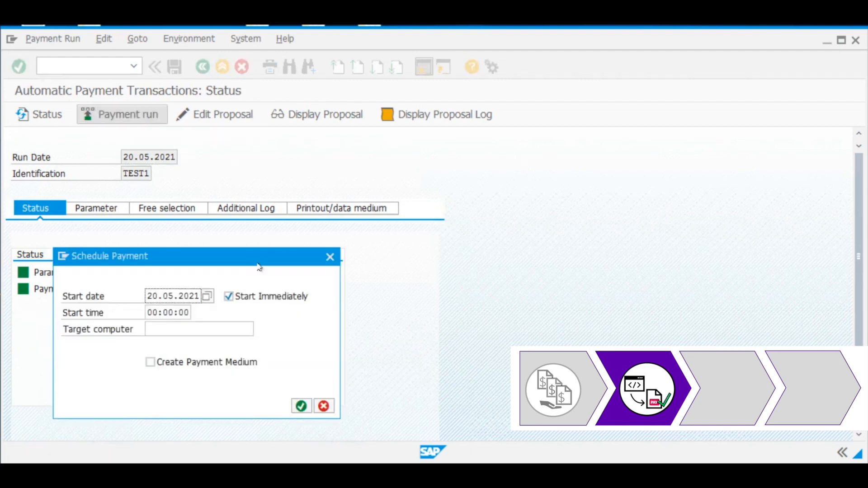
{"action": "left_click", "coordinate": [299, 407]}
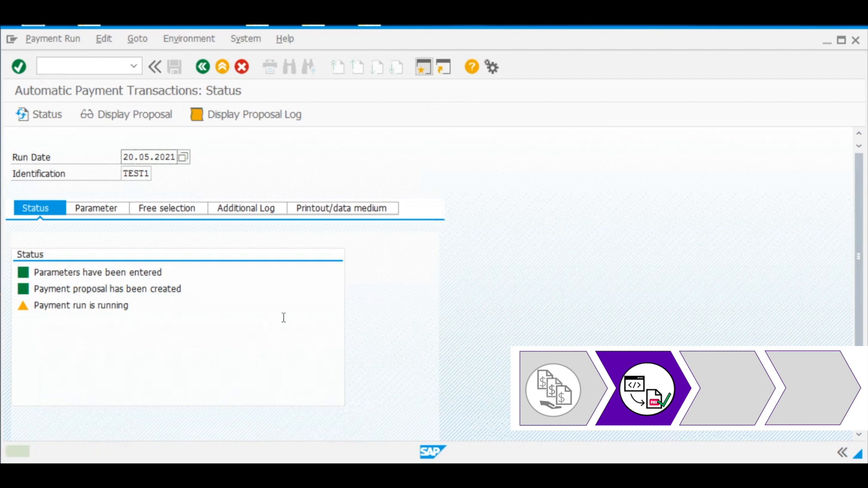
{"action": "key", "text": "Return"}
{"action": "key", "text": "Return"}
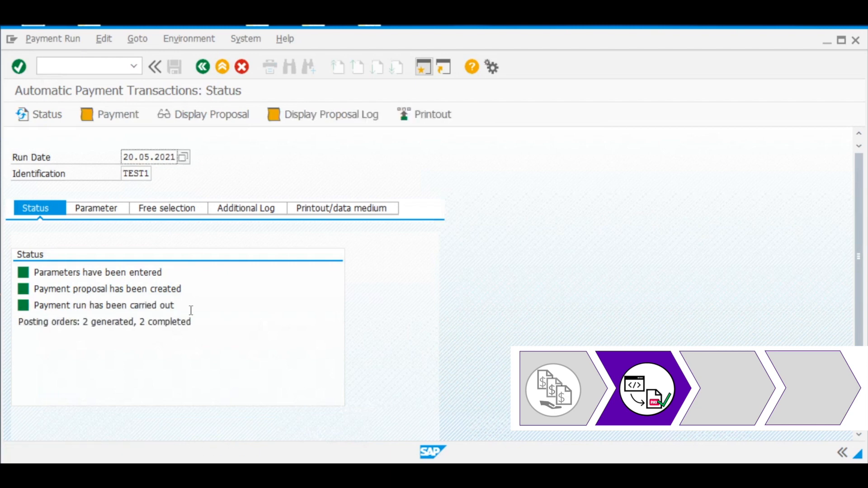
Step: Review the payment run's job log, including the posted line items of the EUR and USD payment documents
{"action": "left_click", "coordinate": [108, 118]}
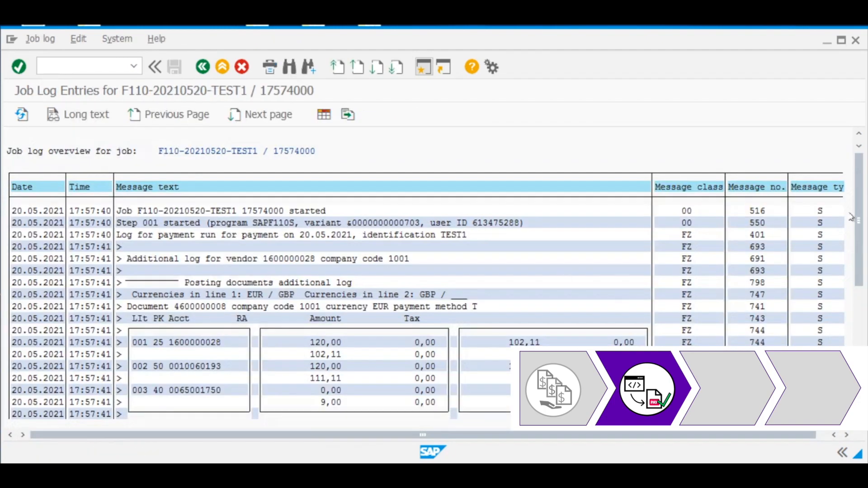
{"action": "scroll", "coordinate": [371, 266], "scroll_direction": "down", "scroll_amount": 2}
{"action": "scroll", "coordinate": [371, 266], "scroll_direction": "down", "scroll_amount": 1}
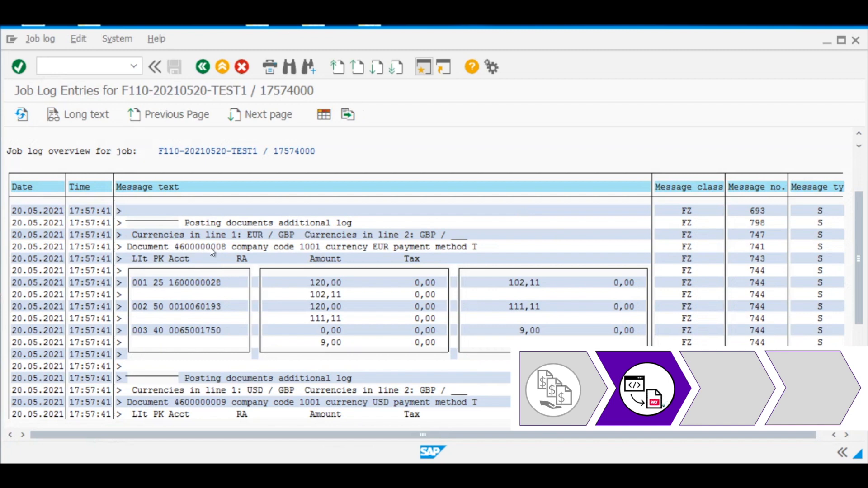
{"action": "scroll", "coordinate": [311, 270], "scroll_direction": "down", "scroll_amount": 2}
{"action": "scroll", "coordinate": [309, 270], "scroll_direction": "down", "scroll_amount": 2}
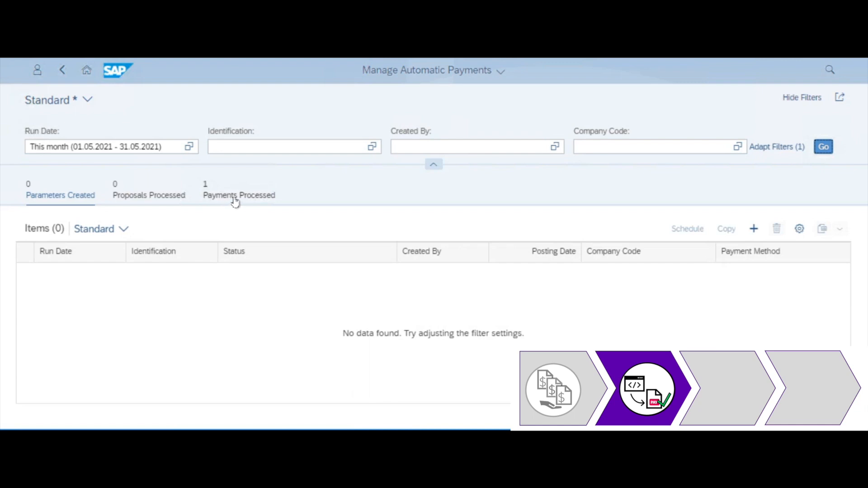
Step: In the Manage Automatic Payments app, copy the processed payment run TEST1 into a new parameter with the identification TEST2
{"action": "left_click", "coordinate": [235, 197]}
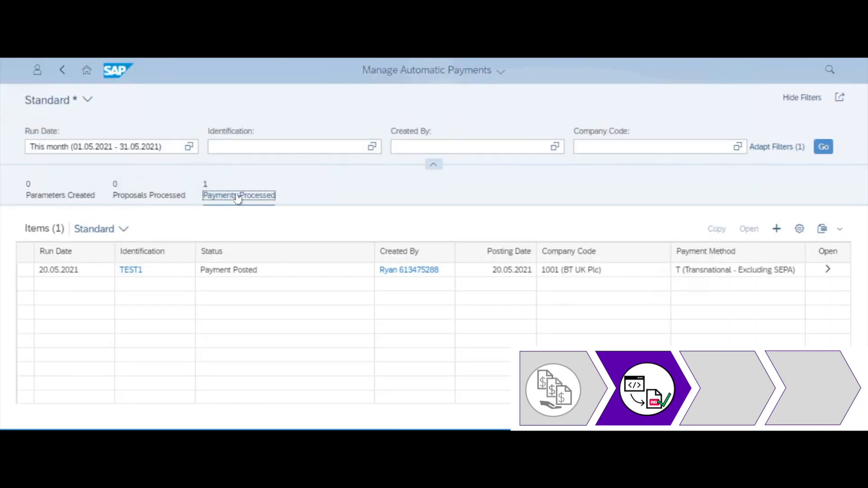
{"action": "left_click", "coordinate": [24, 273]}
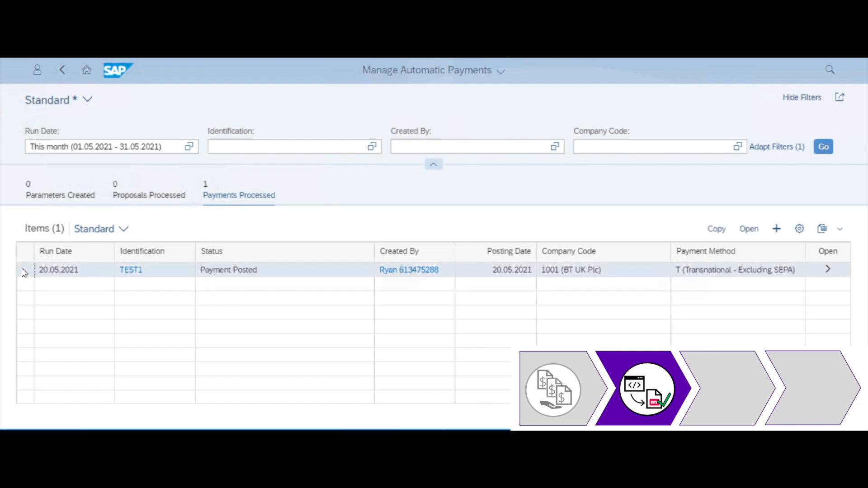
{"action": "left_click", "coordinate": [24, 273]}
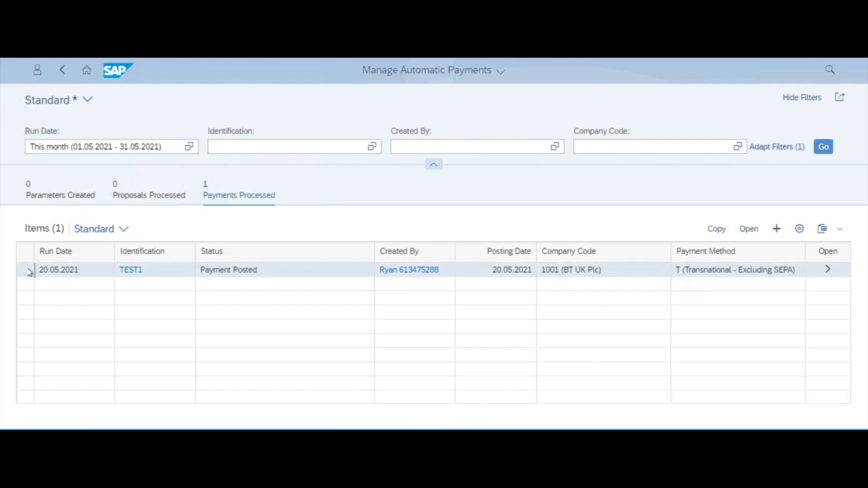
{"action": "left_click", "coordinate": [716, 229]}
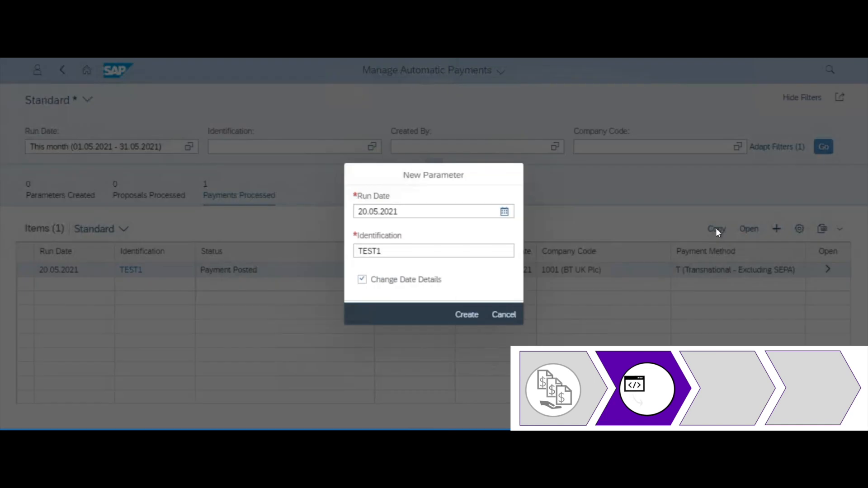
{"action": "left_click", "coordinate": [383, 251]}
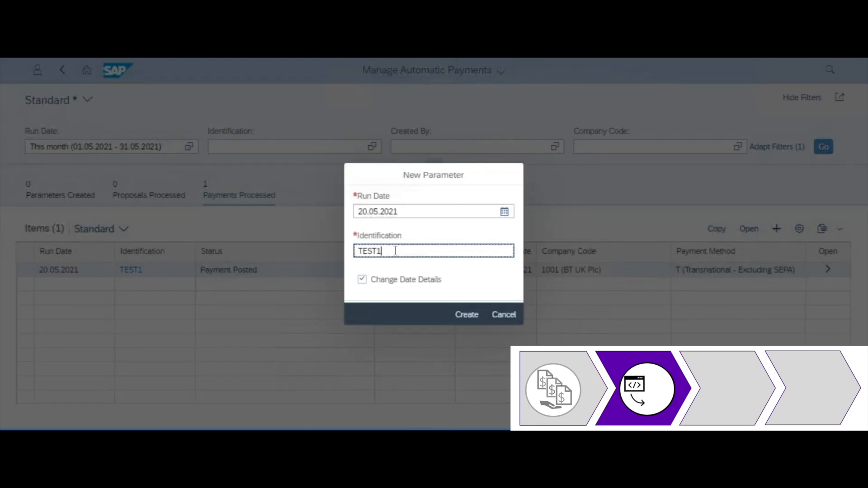
{"action": "key", "text": "BackSpace"}
{"action": "type", "text": "2"}
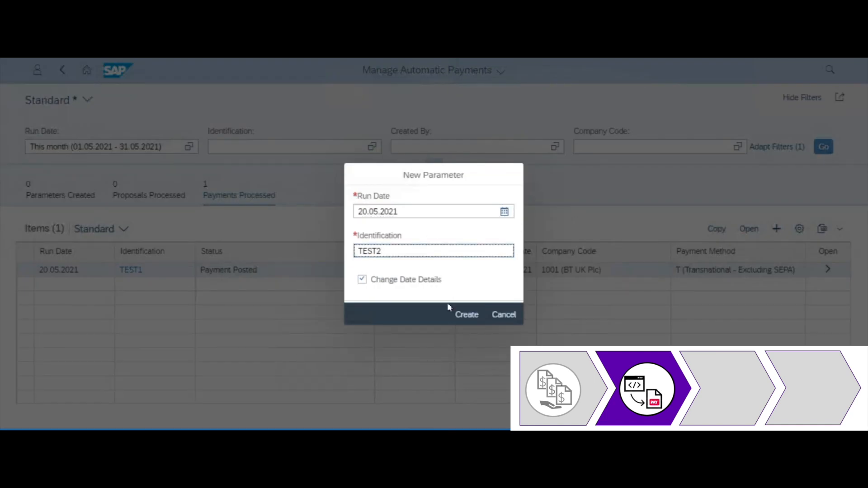
{"action": "left_click", "coordinate": [457, 313]}
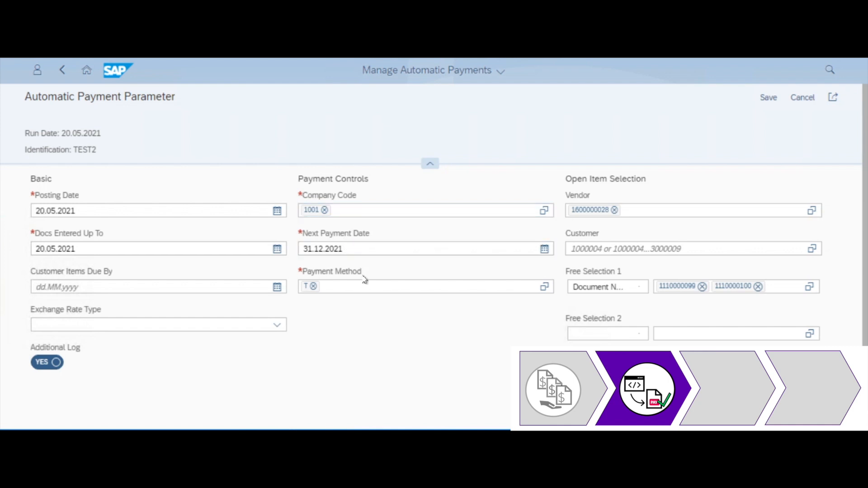
{"action": "left_click", "coordinate": [702, 287]}
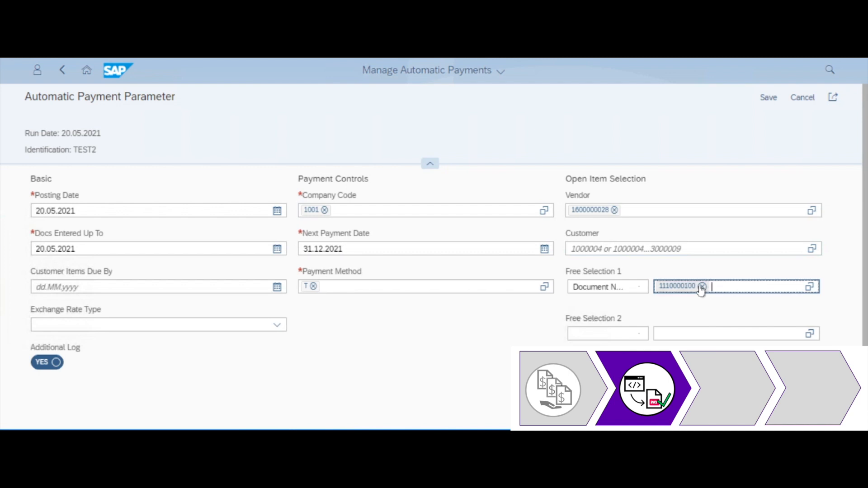
{"action": "left_click", "coordinate": [701, 287]}
{"action": "type", "text": "1110000101"}
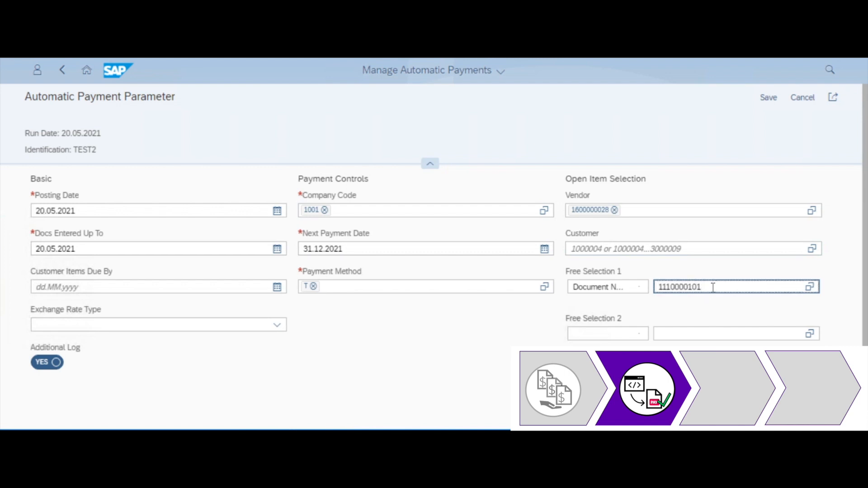
{"action": "key", "text": "Return"}
{"action": "key", "text": "ctrl+v"}
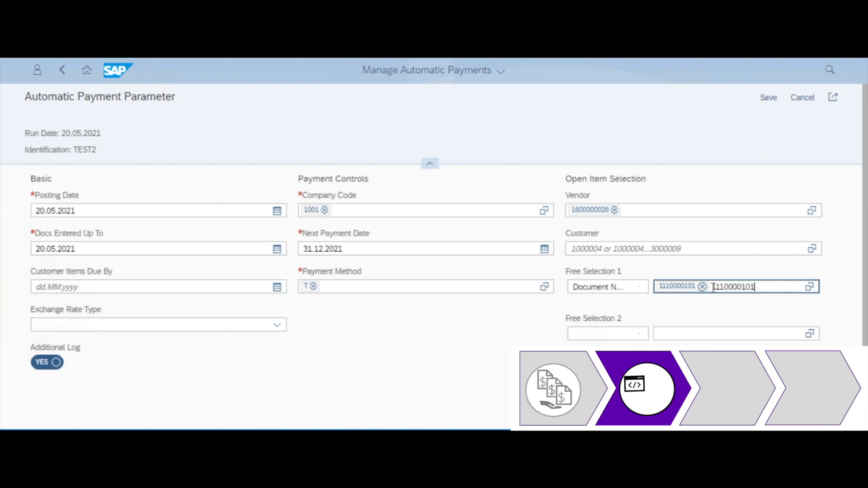
{"action": "key", "text": "Return"}
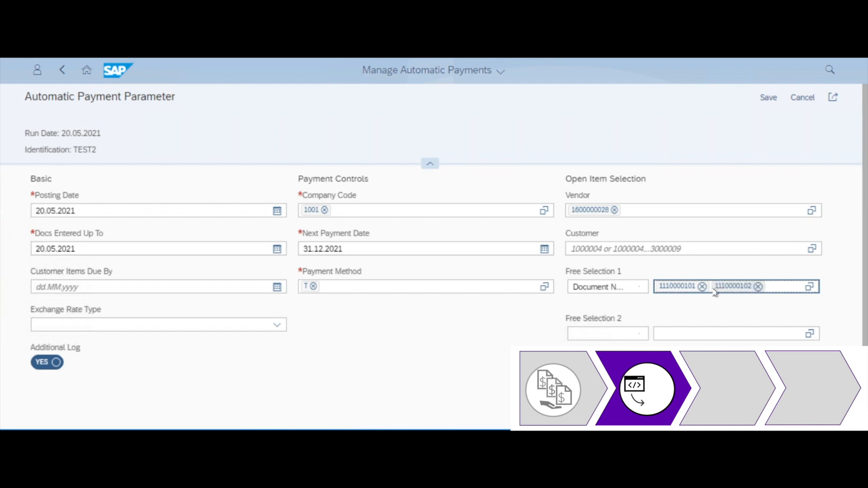
{"action": "left_click", "coordinate": [768, 97]}
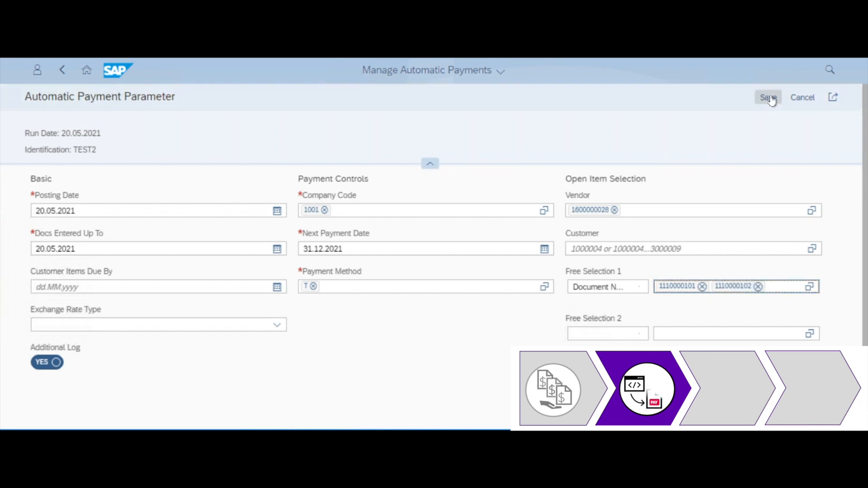
{"action": "left_click", "coordinate": [62, 71]}
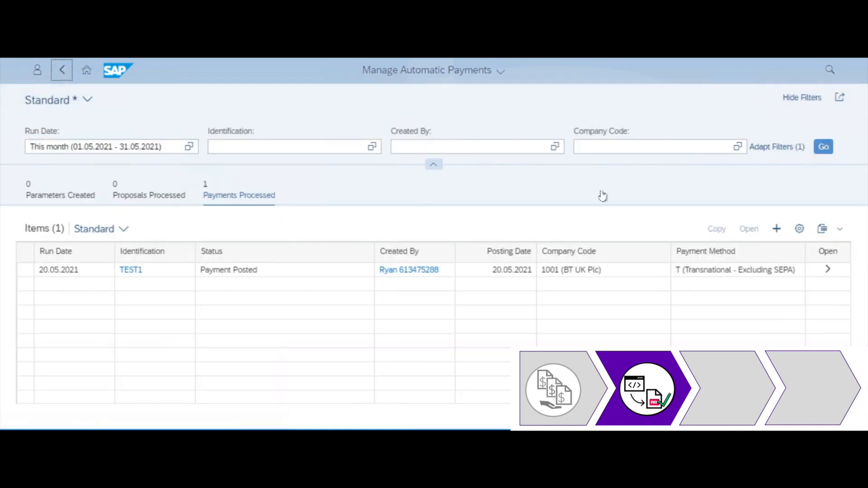
Step: Refresh the list of created parameters and schedule the proposal for TEST2 with an immediate start
{"action": "left_click", "coordinate": [823, 147]}
{"action": "left_click", "coordinate": [63, 195]}
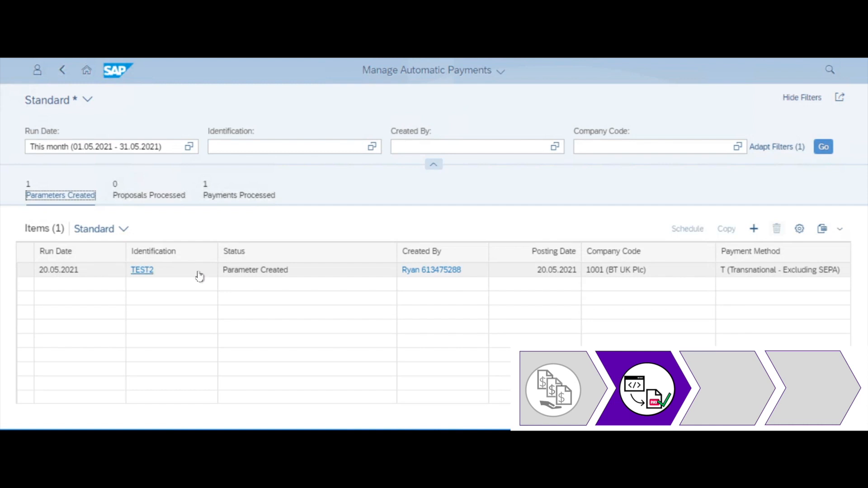
{"action": "left_click", "coordinate": [28, 270]}
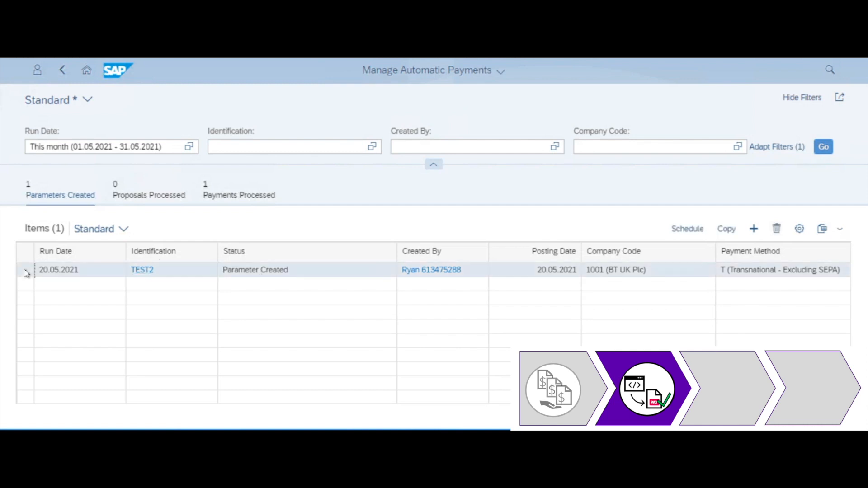
{"action": "left_click", "coordinate": [686, 230]}
{"action": "left_click", "coordinate": [684, 254]}
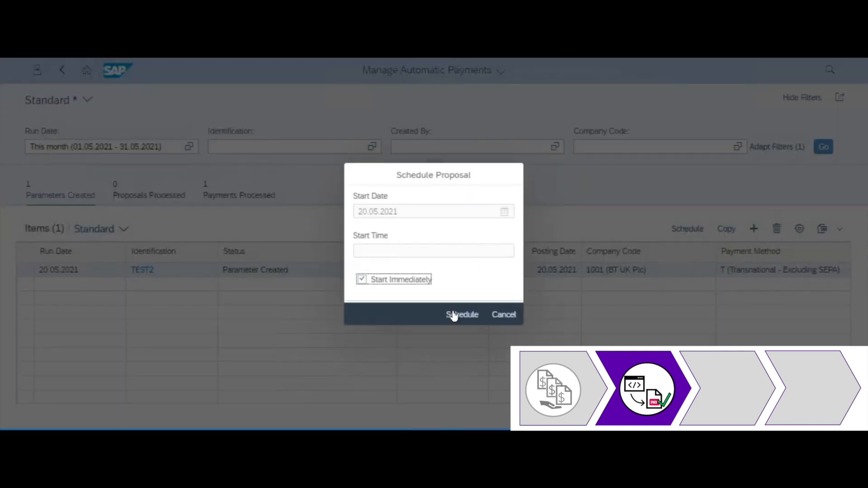
{"action": "left_click", "coordinate": [460, 315]}
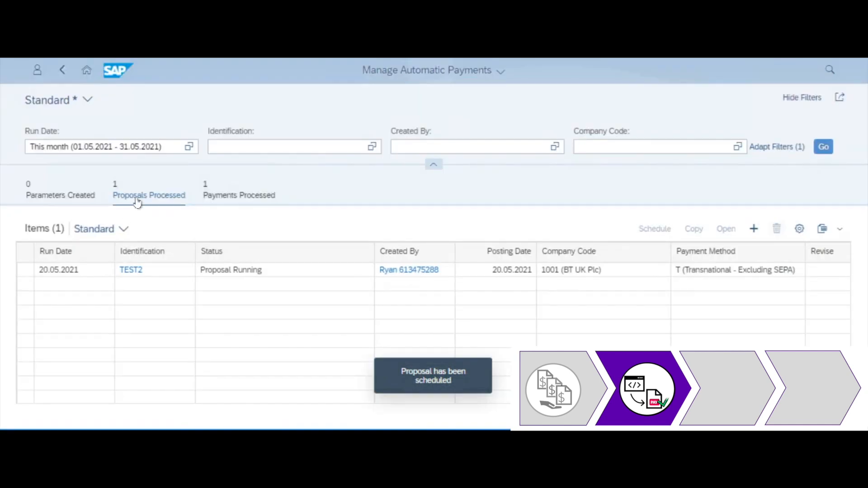
Step: Review the TEST2 proposal's payment and its editable details, including account ID and due date, without applying changes, and return to the list
{"action": "left_click", "coordinate": [827, 270]}
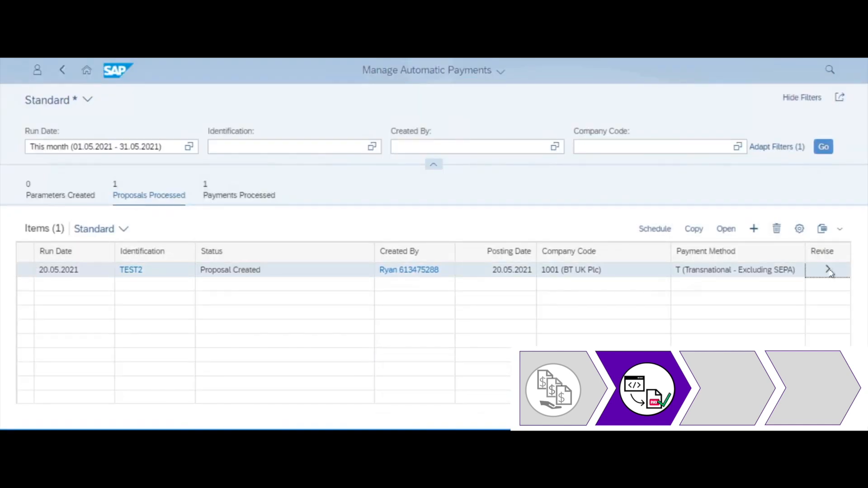
{"action": "left_click", "coordinate": [828, 270]}
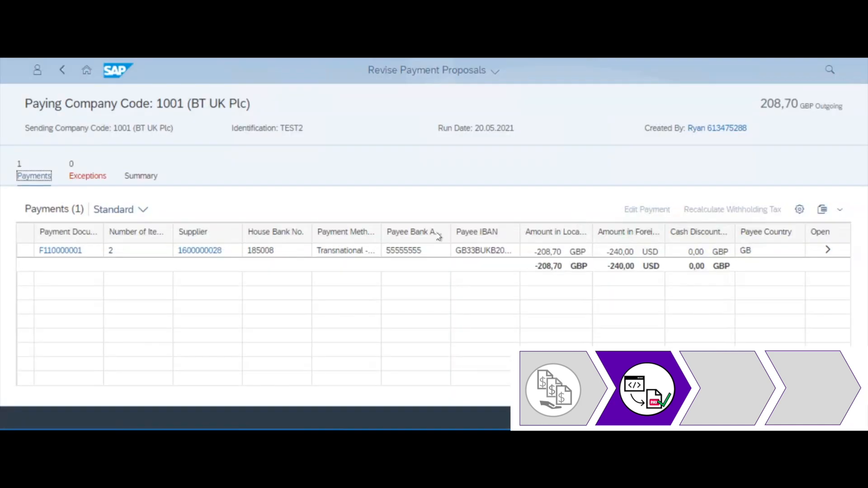
{"action": "left_click", "coordinate": [20, 175]}
{"action": "left_click", "coordinate": [25, 252]}
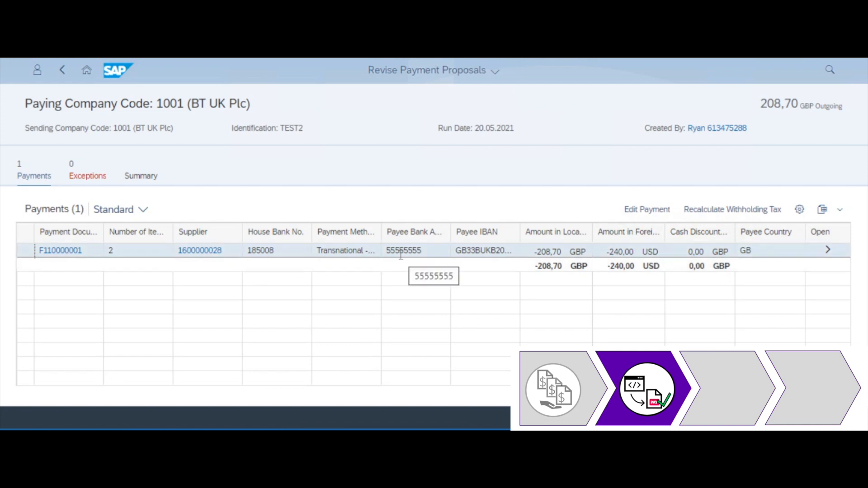
{"action": "left_click", "coordinate": [638, 213]}
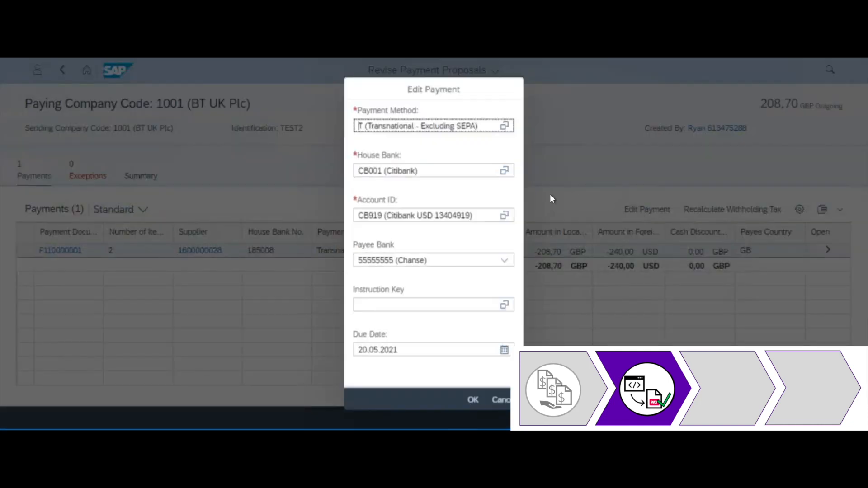
{"action": "left_click", "coordinate": [429, 216]}
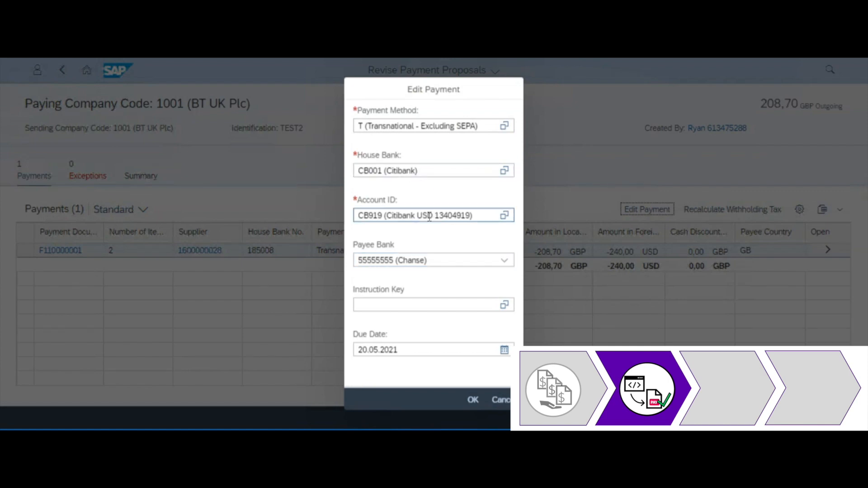
{"action": "left_click", "coordinate": [421, 349]}
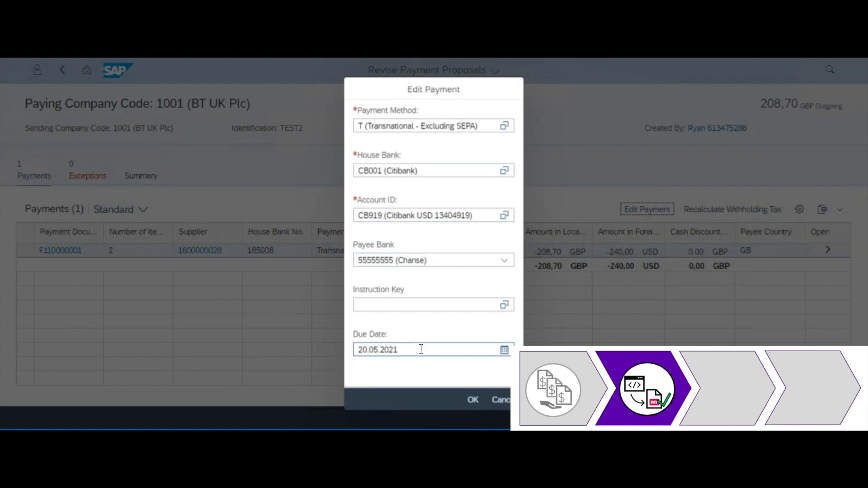
{"action": "left_click", "coordinate": [497, 402]}
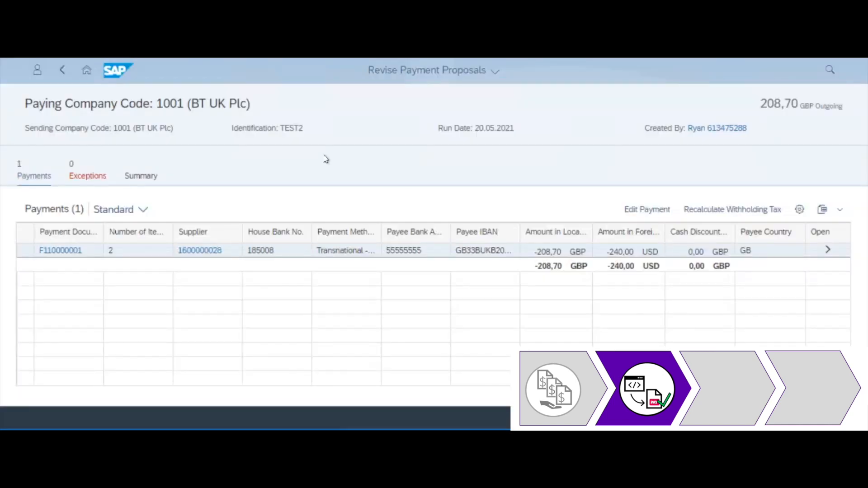
{"action": "left_click", "coordinate": [61, 72]}
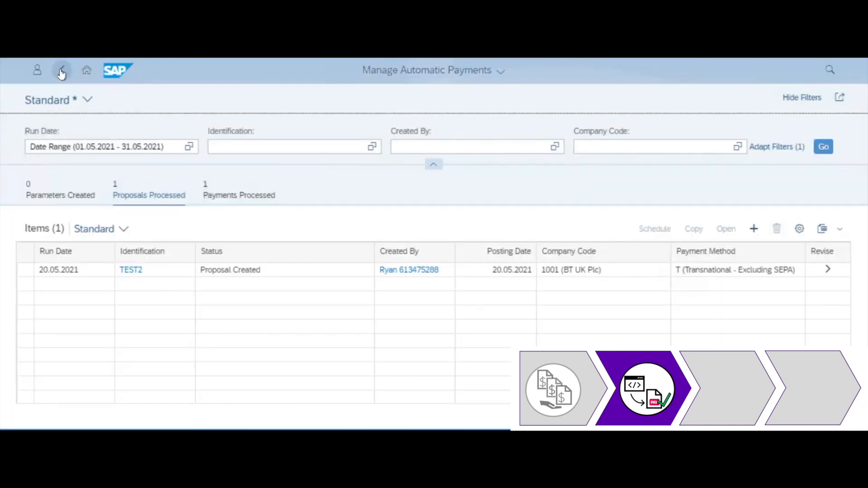
Step: Schedule the payment for the TEST2 proposal with an immediate start
{"action": "left_click", "coordinate": [24, 271]}
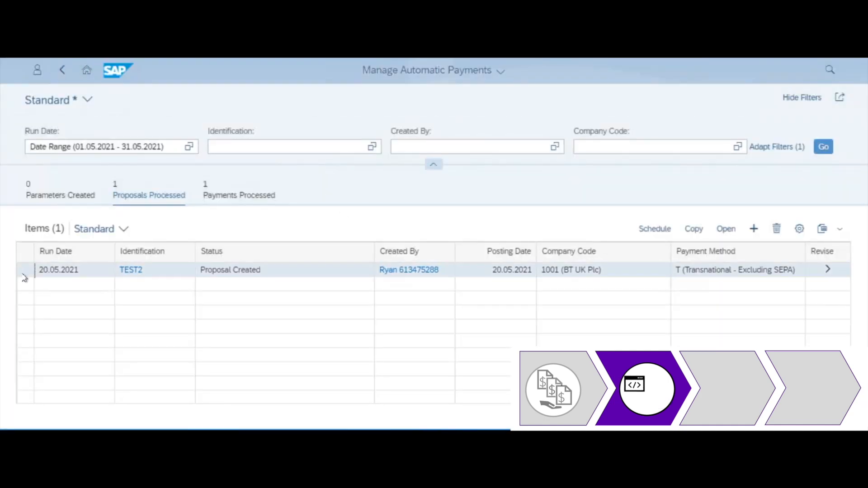
{"action": "left_click", "coordinate": [655, 230]}
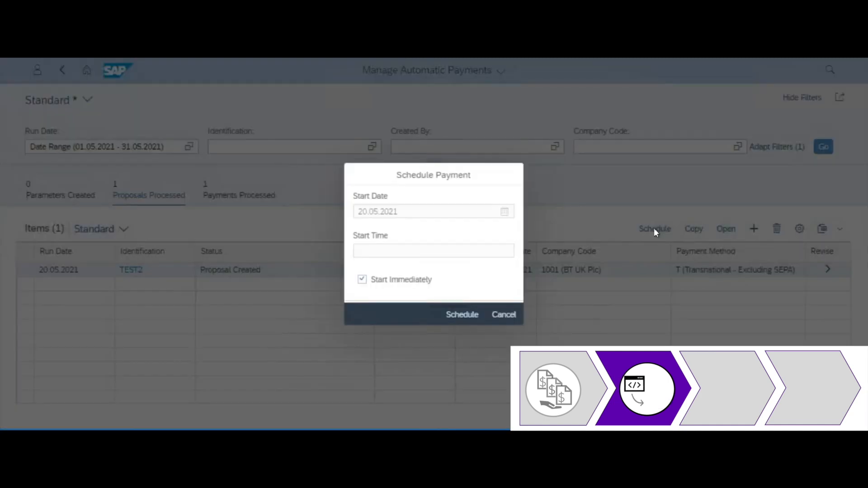
{"action": "left_click", "coordinate": [457, 315]}
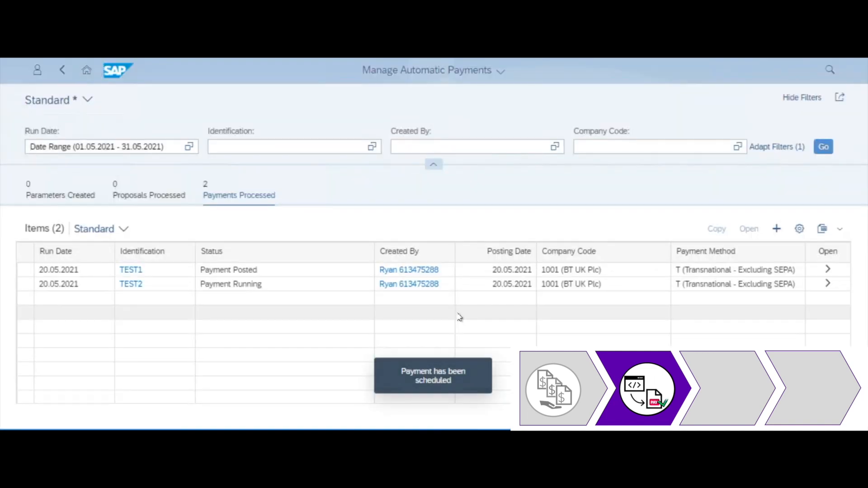
Step: Open the TEST2 run's payment, widen the Payment Document No. column and examine the payment document in Manage Journal Entries
{"action": "left_click", "coordinate": [827, 283]}
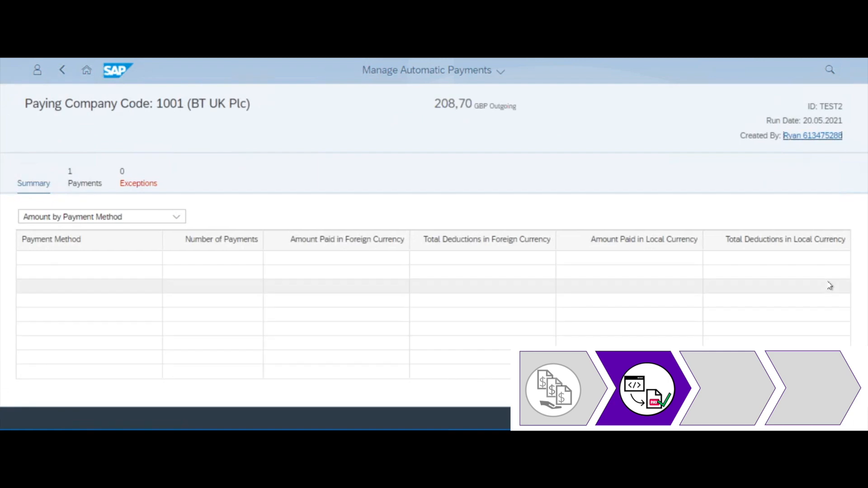
{"action": "left_click", "coordinate": [77, 184]}
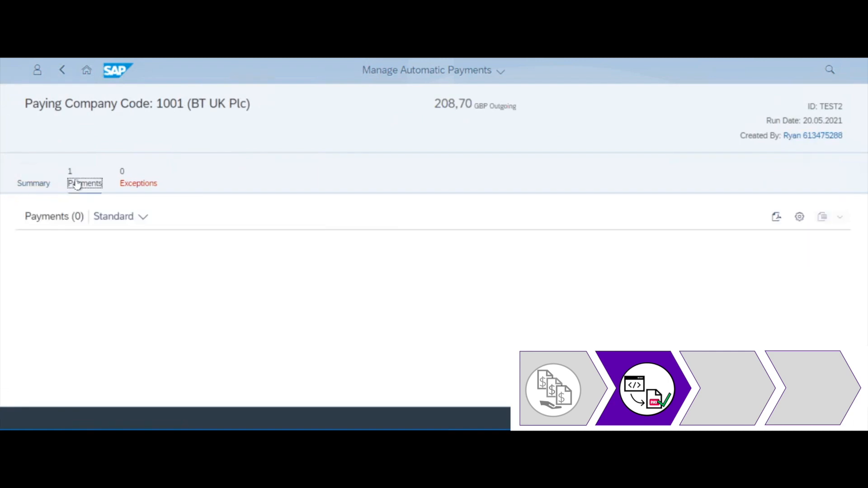
{"action": "left_click_drag", "start_coordinate": [198, 240], "coordinate": [245, 239]}
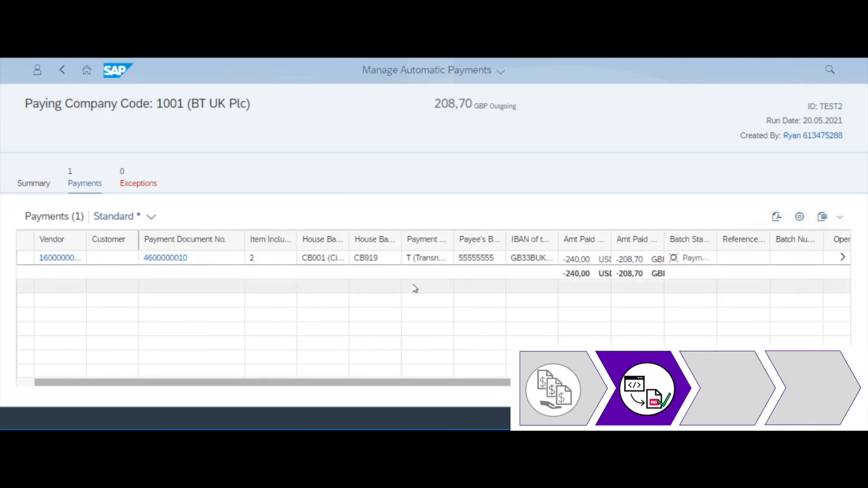
{"action": "left_click", "coordinate": [173, 261]}
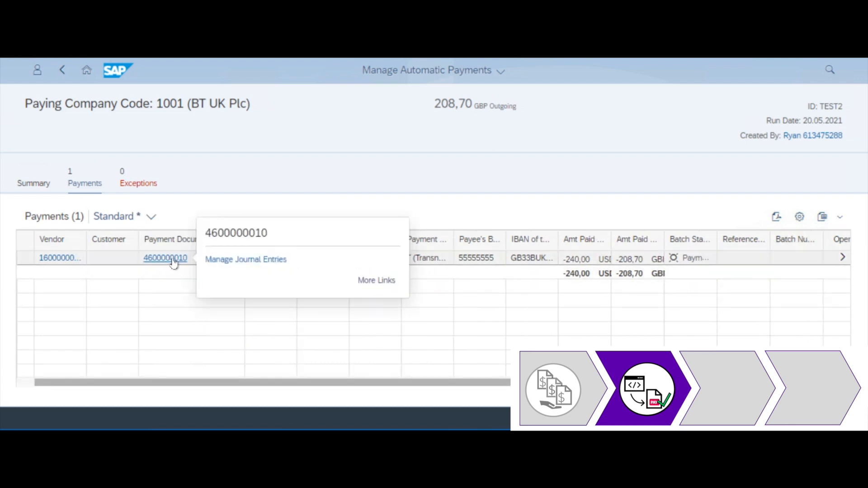
{"action": "left_click", "coordinate": [242, 260]}
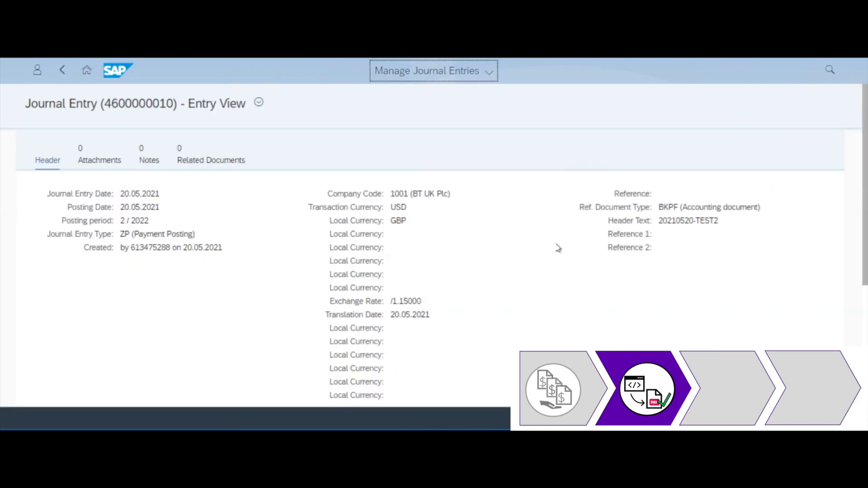
{"action": "scroll", "coordinate": [556, 246], "scroll_direction": "down", "scroll_amount": 5}
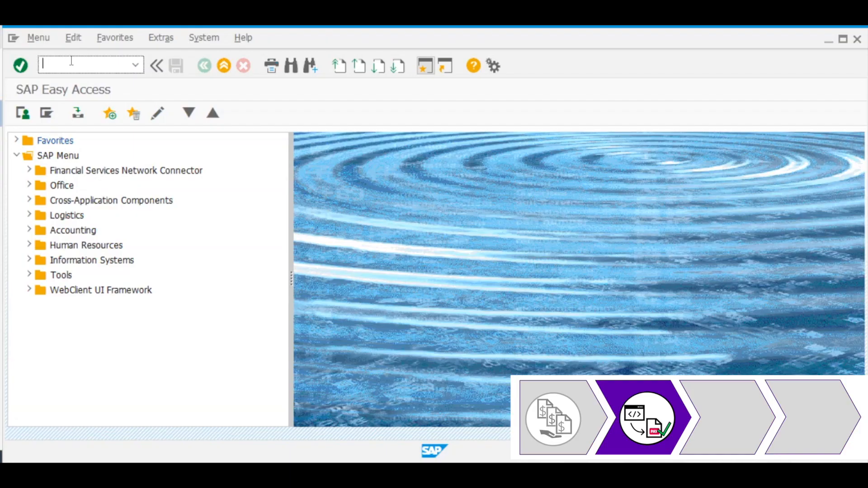
Step: Run transaction FBPM1 for run date 20.05.2021 and identification TEST1 to create the cross-payment run payment media
{"action": "type", "text": "FBPM1"}
{"action": "key", "text": "Return"}
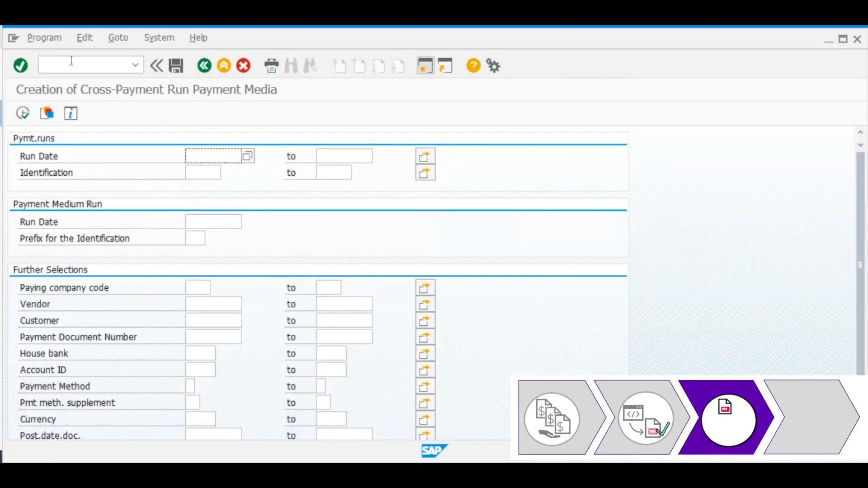
{"action": "key", "text": "BackSpace"}
{"action": "key", "text": "Down"}
{"action": "key", "text": "Return"}
{"action": "key", "text": "Down"}
{"action": "type", "text": "TEST1"}
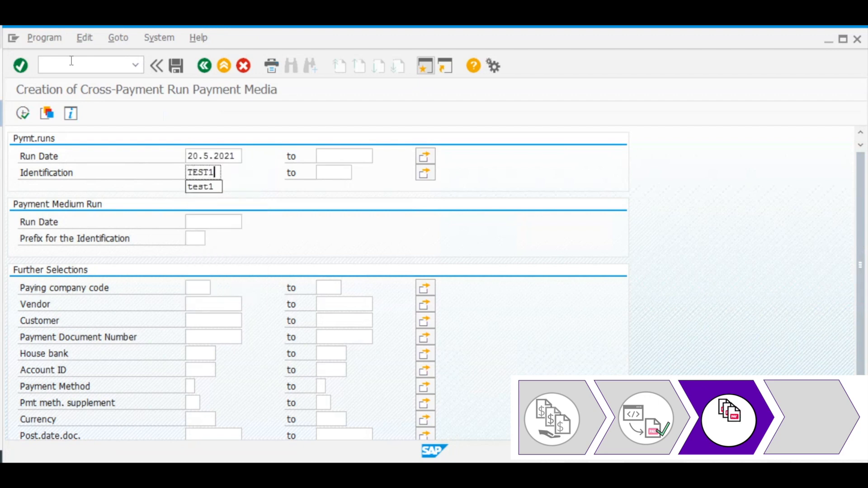
{"action": "key", "text": "Return"}
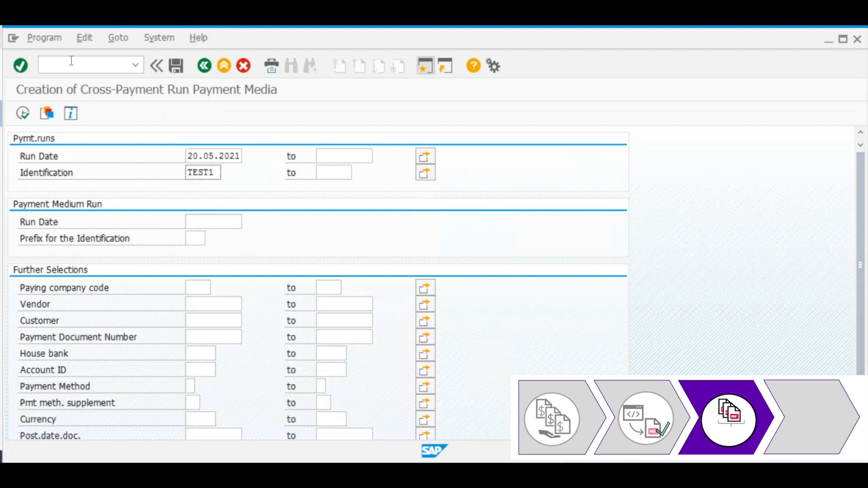
{"action": "left_click", "coordinate": [25, 116]}
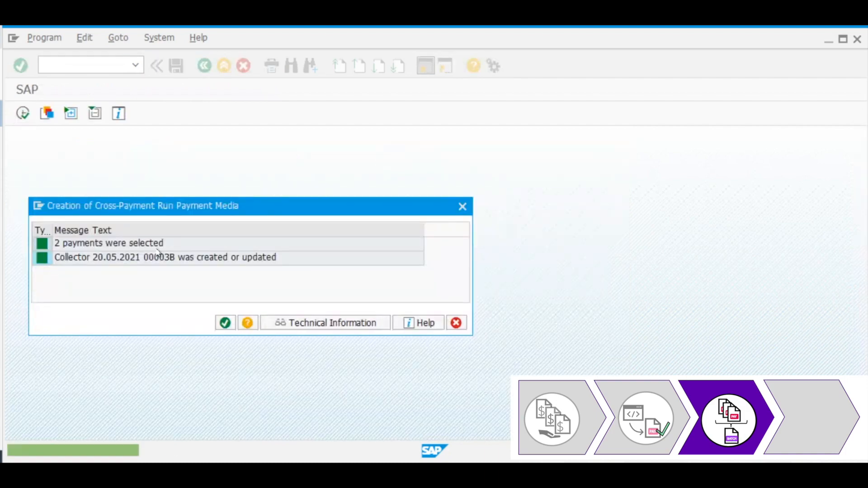
{"action": "left_click", "coordinate": [225, 323]}
Step: List the batches in the batch and payment monitor, transaction BNK_MONI, and inspect batch 421
{"action": "type", "text": "BNK_MONI"}
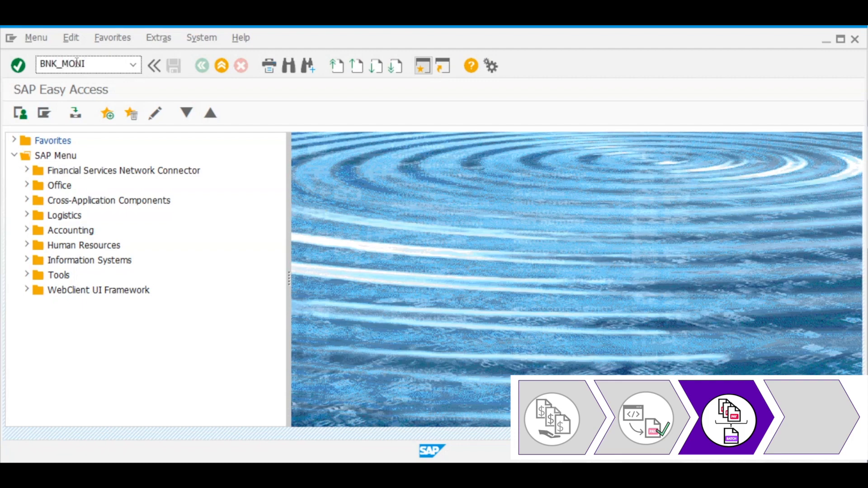
{"action": "key", "text": "Return"}
{"action": "left_click", "coordinate": [21, 113]}
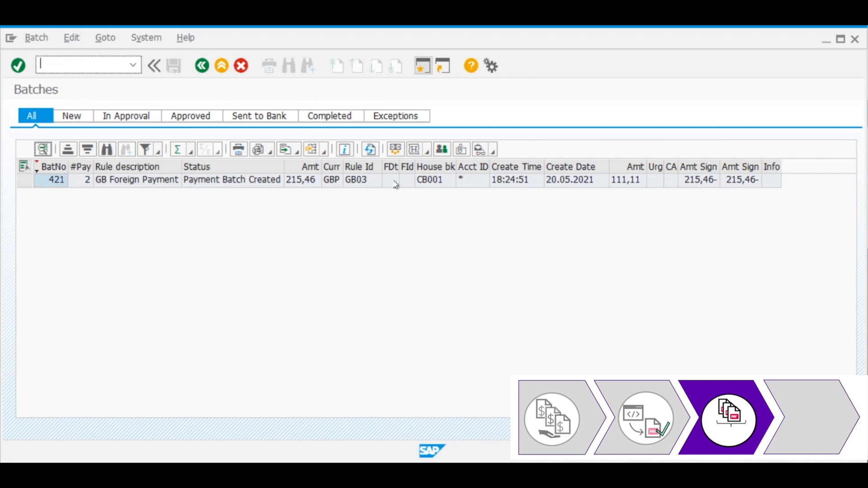
{"action": "double_click", "coordinate": [437, 185]}
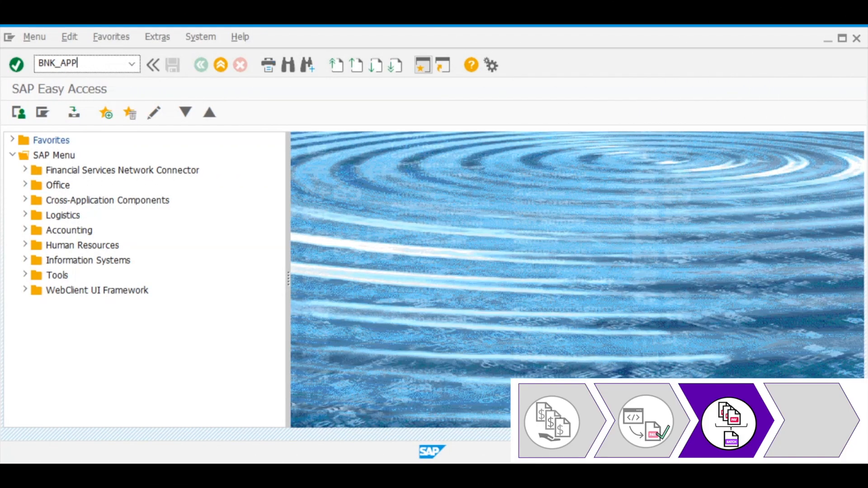
Step: Start transaction BNK_APP and open the individual payments of batch 421
{"action": "key", "text": "Return"}
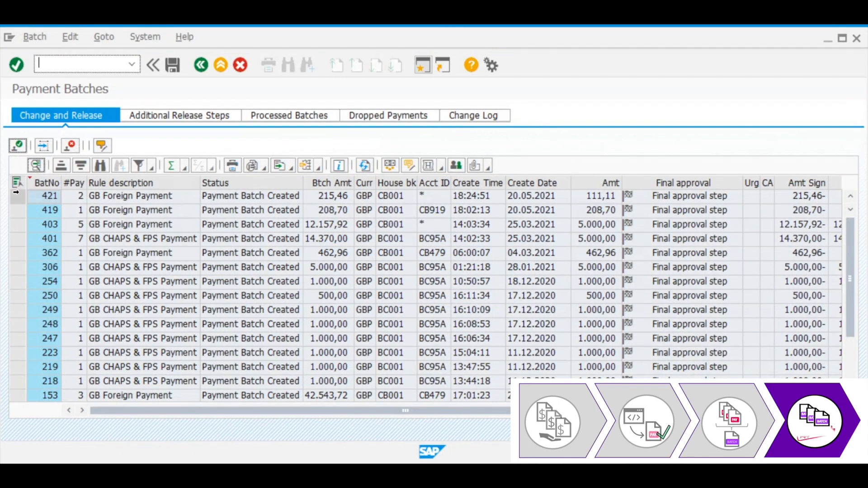
{"action": "left_click", "coordinate": [18, 196]}
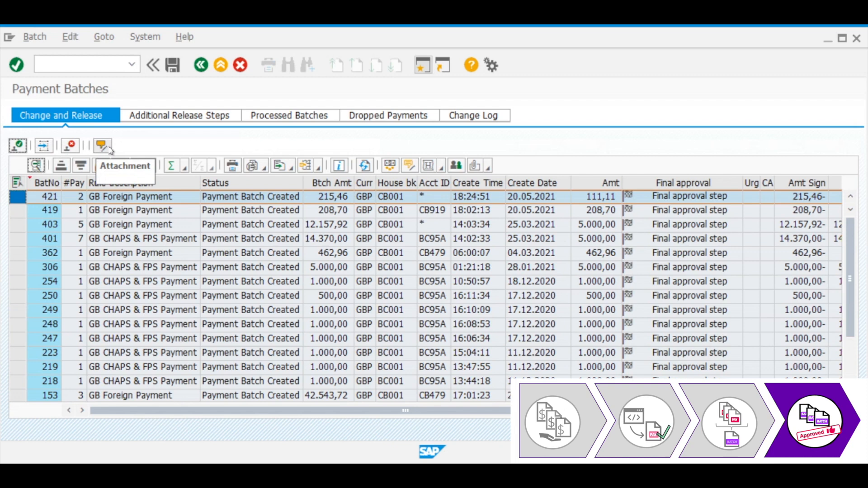
{"action": "left_click", "coordinate": [152, 198]}
{"action": "double_click", "coordinate": [153, 197]}
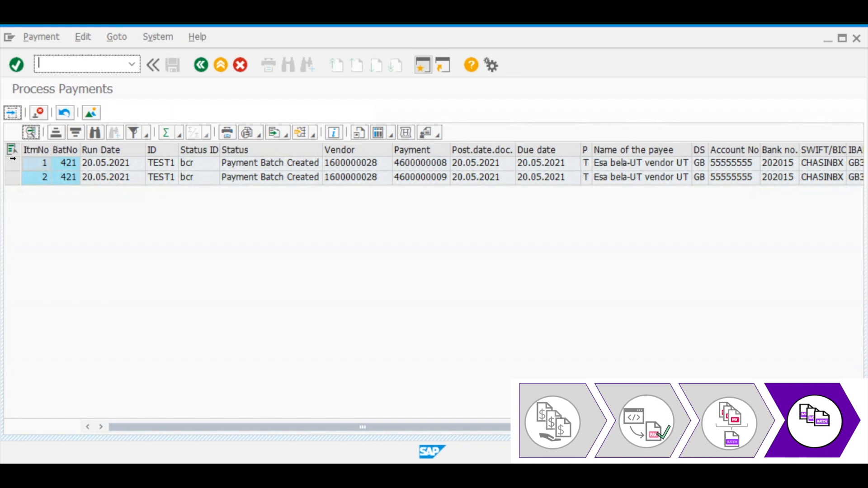
Step: Resubmit the first payment of batch 421 for 28.05.2021, fit the Status column to its contents and return to the payment batches
{"action": "left_click", "coordinate": [13, 163]}
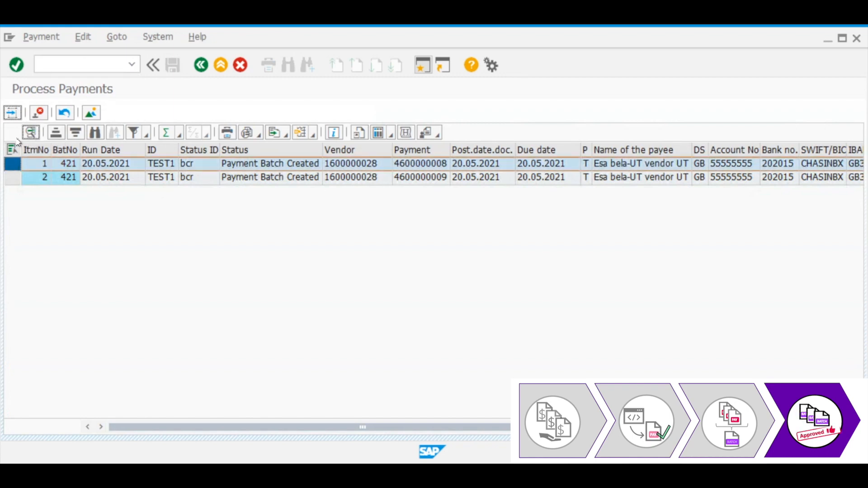
{"action": "left_click", "coordinate": [14, 113]}
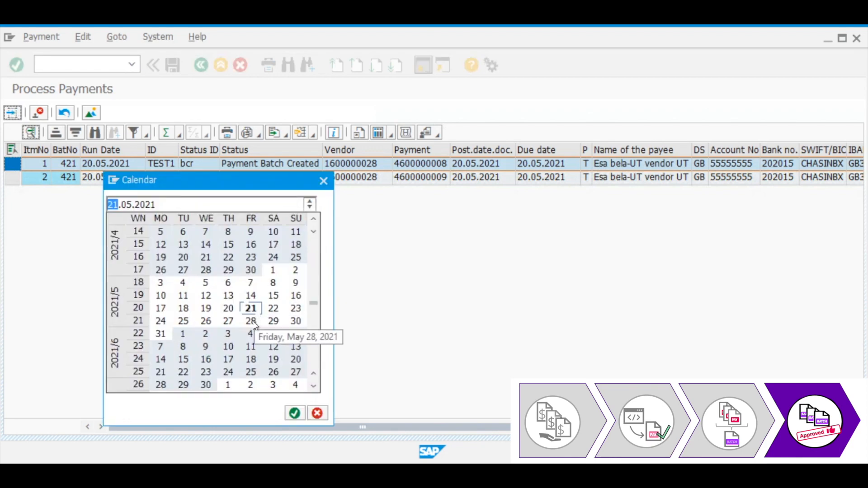
{"action": "left_click", "coordinate": [250, 321]}
{"action": "key", "text": "Return"}
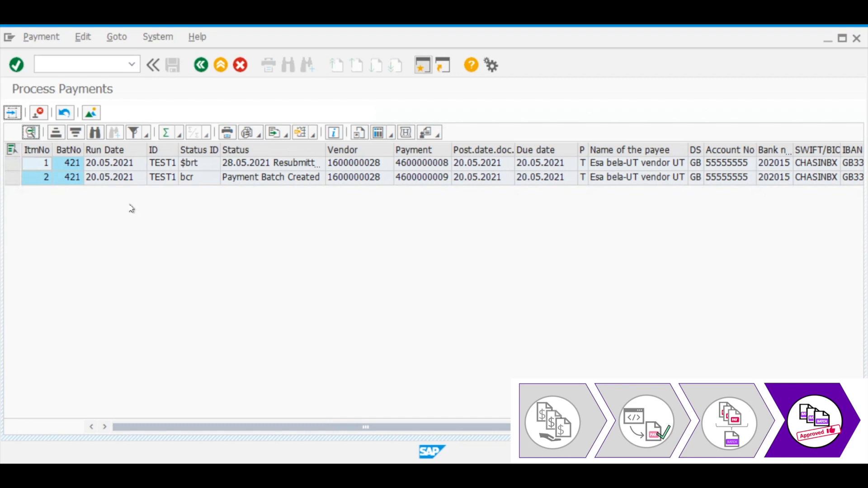
{"action": "double_click", "coordinate": [325, 150]}
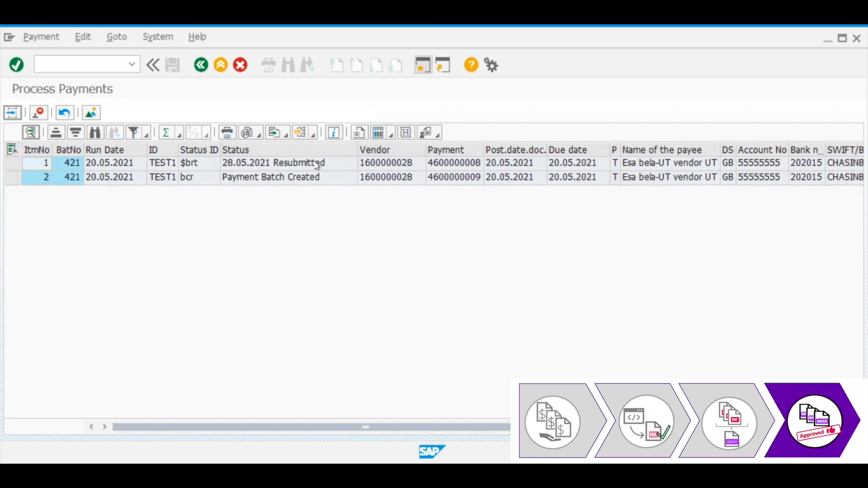
{"action": "left_click", "coordinate": [201, 65]}
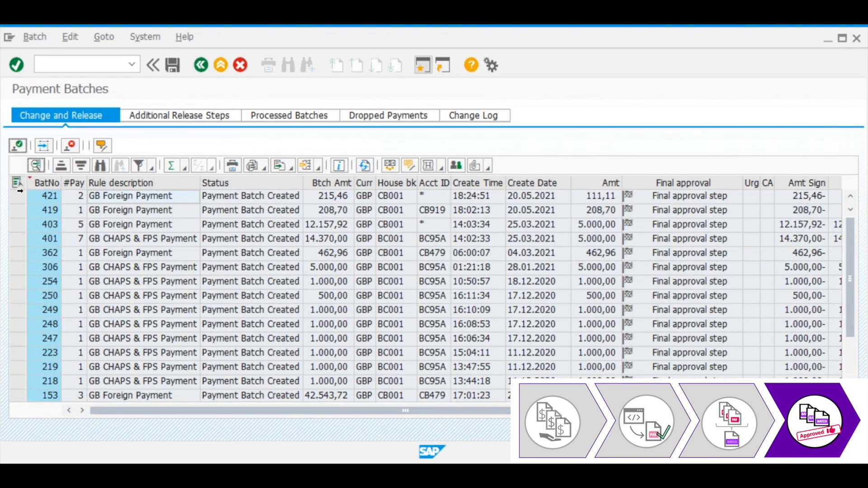
Step: Approve batch 421, save the release and accept the summary of resubmitted and approved payments
{"action": "left_click", "coordinate": [14, 196]}
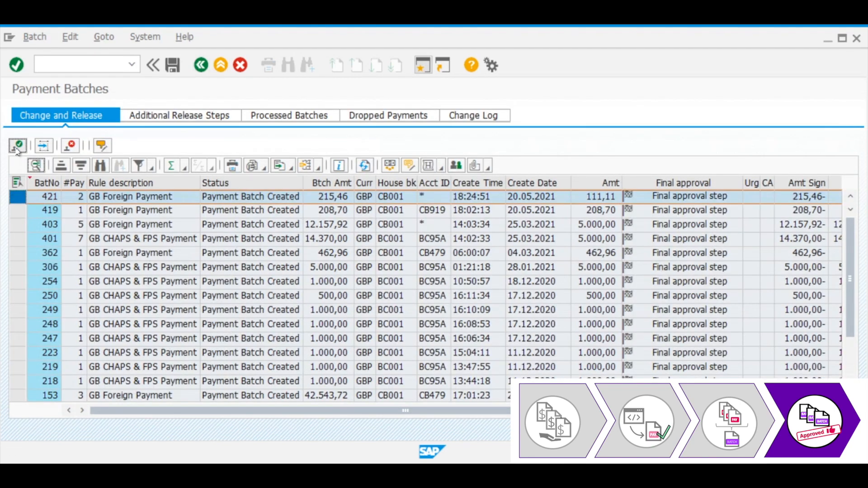
{"action": "left_click", "coordinate": [17, 145]}
{"action": "left_click", "coordinate": [171, 67]}
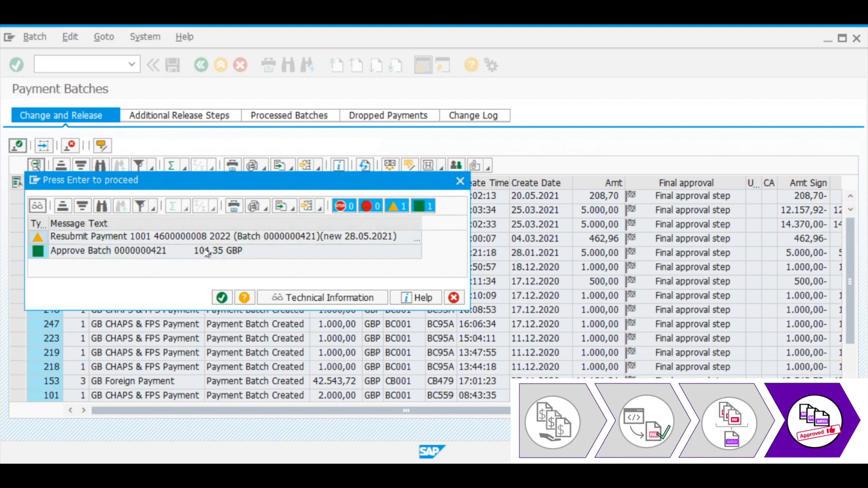
{"action": "left_click", "coordinate": [222, 299]}
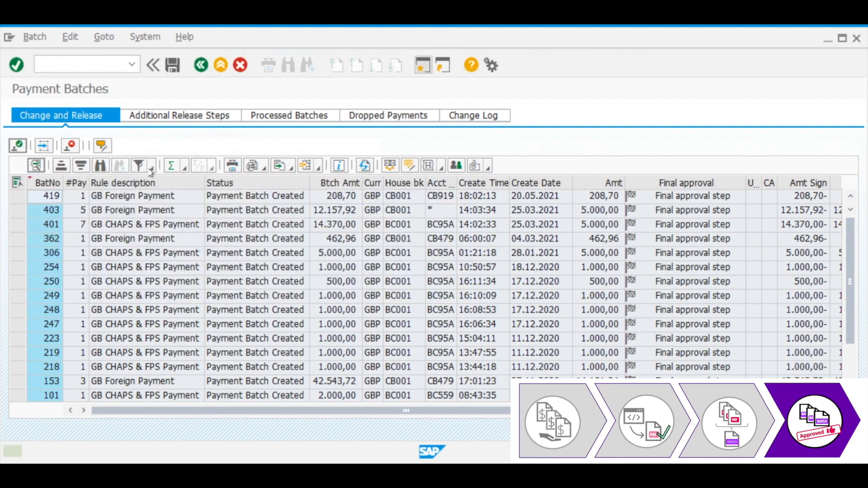
Step: Switch to transaction BNK_MONI, run the monitor without selection criteria and check batch 421 among the approved batches
{"action": "left_click", "coordinate": [84, 62]}
{"action": "type", "text": "/"}
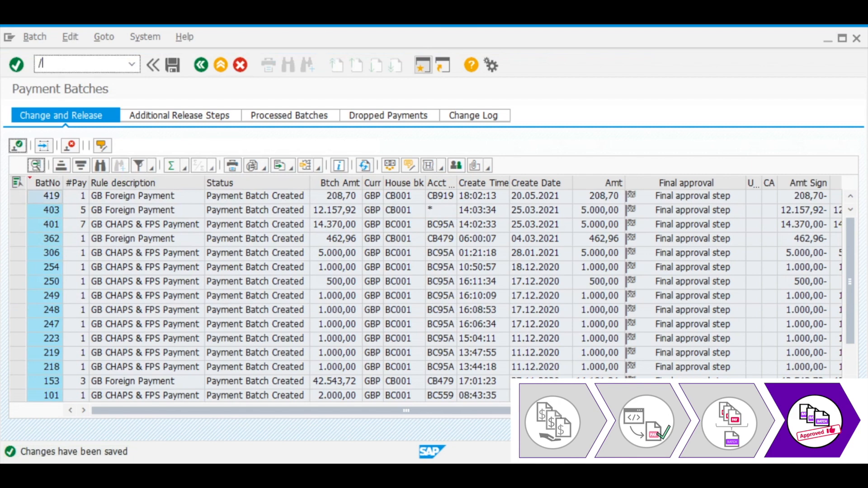
{"action": "type", "text": "n"}
{"action": "key", "text": "Return"}
{"action": "type", "text": "BNK_MONI"}
{"action": "key", "text": "Return"}
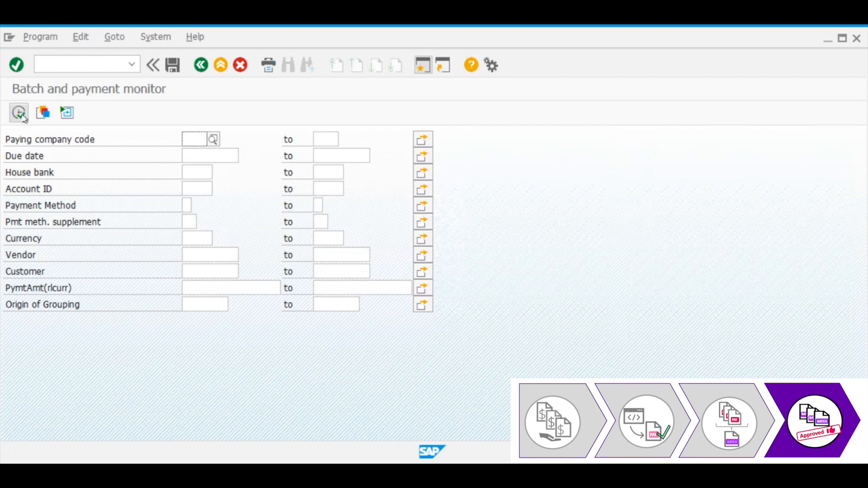
{"action": "left_click", "coordinate": [19, 113]}
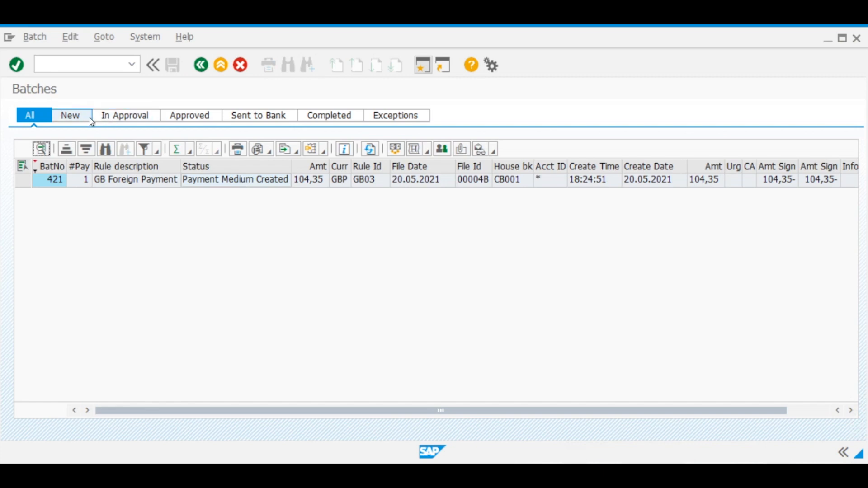
{"action": "left_click", "coordinate": [190, 118]}
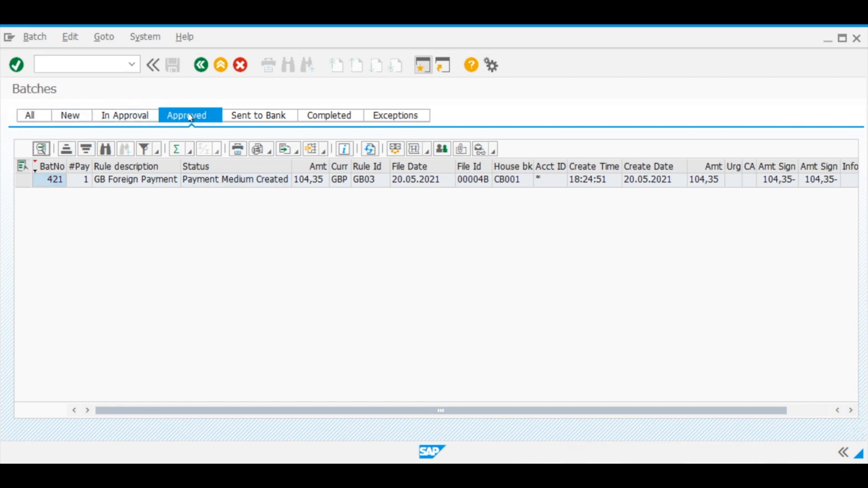
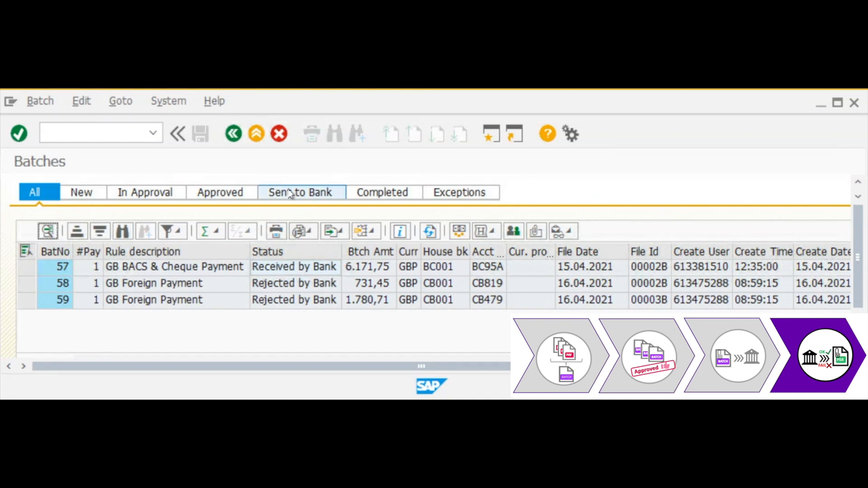
Step: Review the batches sent to the bank, the exceptions, the full batch list and the completed batches
{"action": "left_click", "coordinate": [273, 193]}
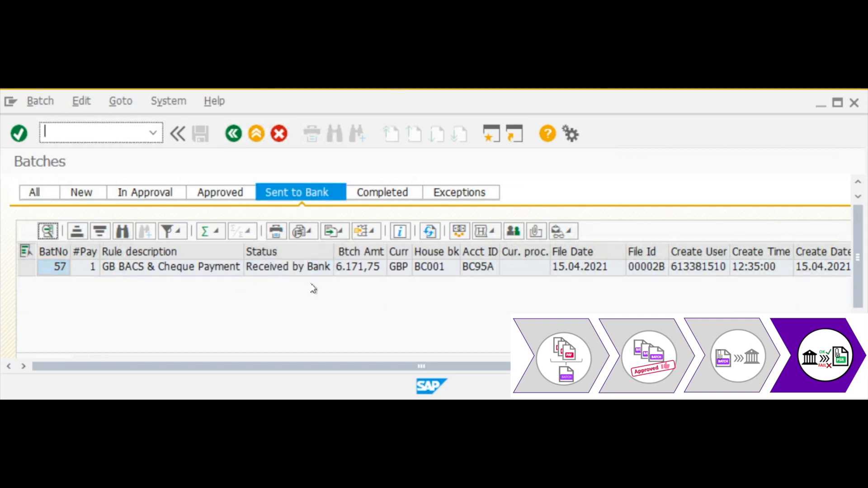
{"action": "left_click", "coordinate": [44, 188]}
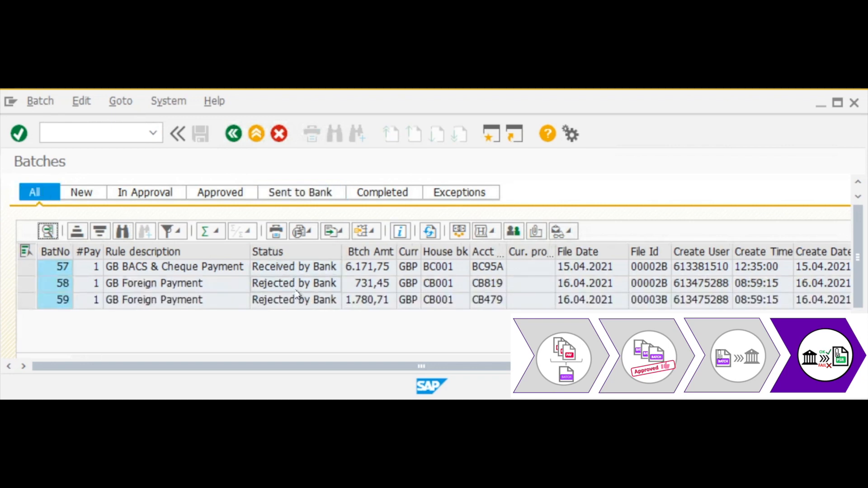
{"action": "left_click", "coordinate": [458, 193]}
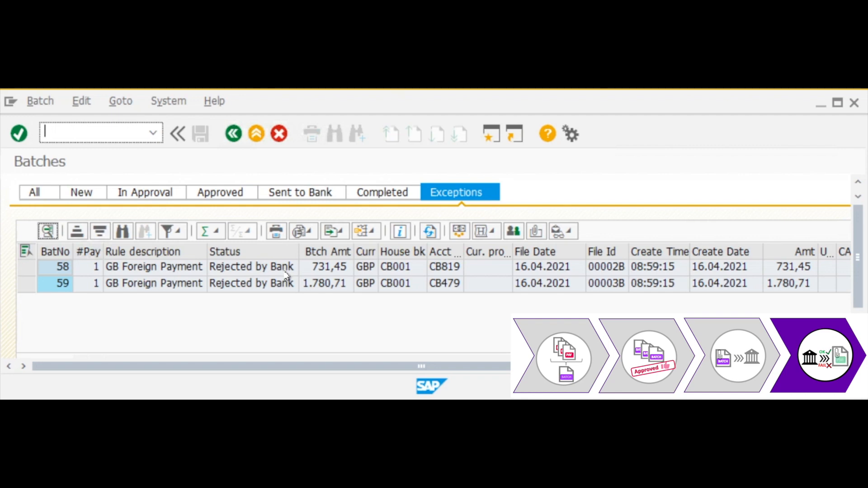
{"action": "left_click", "coordinate": [45, 193]}
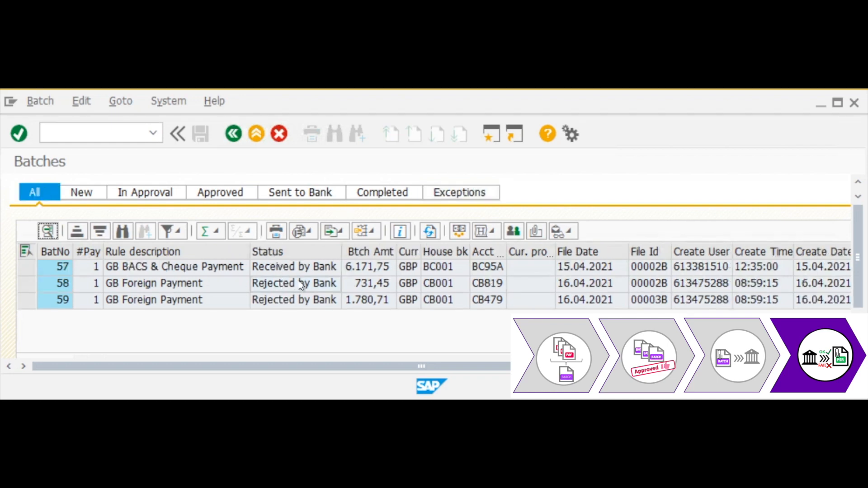
{"action": "left_click", "coordinate": [390, 193]}
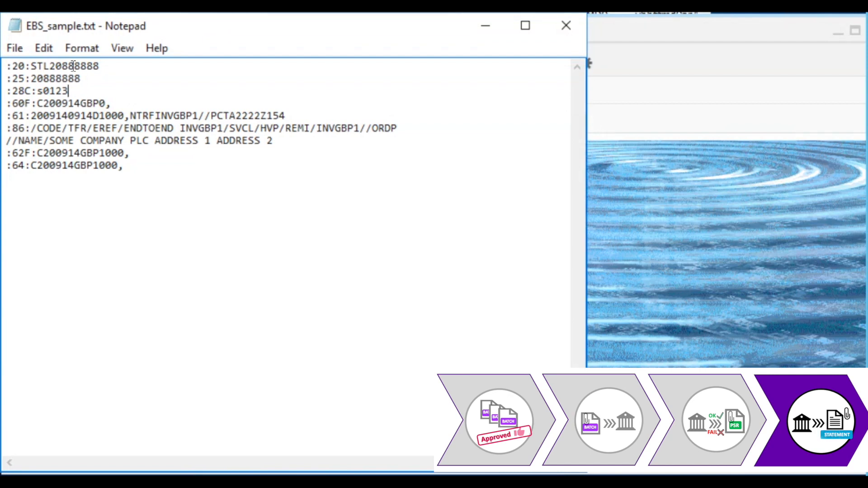
Step: Examine the statement reference, account, statement number and opening balance fields (:20, :25, :28C, :60F) in EBS_sample.txt
{"action": "left_click_drag", "start_coordinate": [106, 67], "coordinate": [51, 67]}
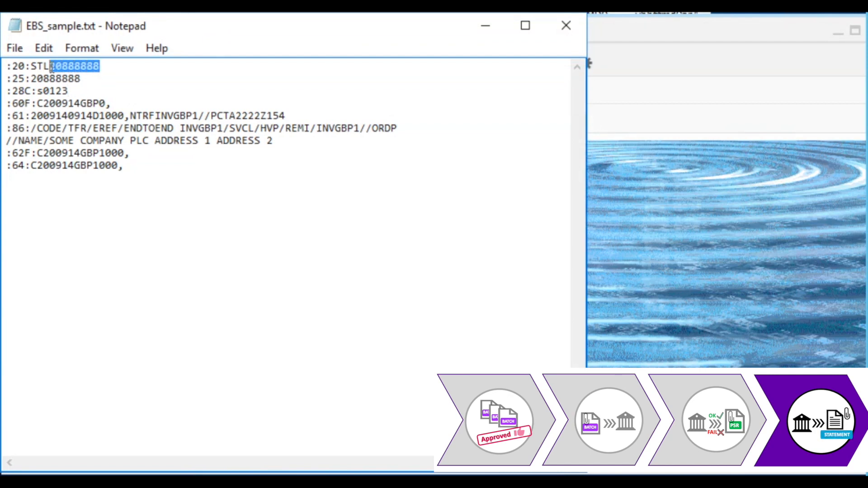
{"action": "left_click", "coordinate": [84, 78]}
{"action": "left_click", "coordinate": [32, 78], "text": "shift"}
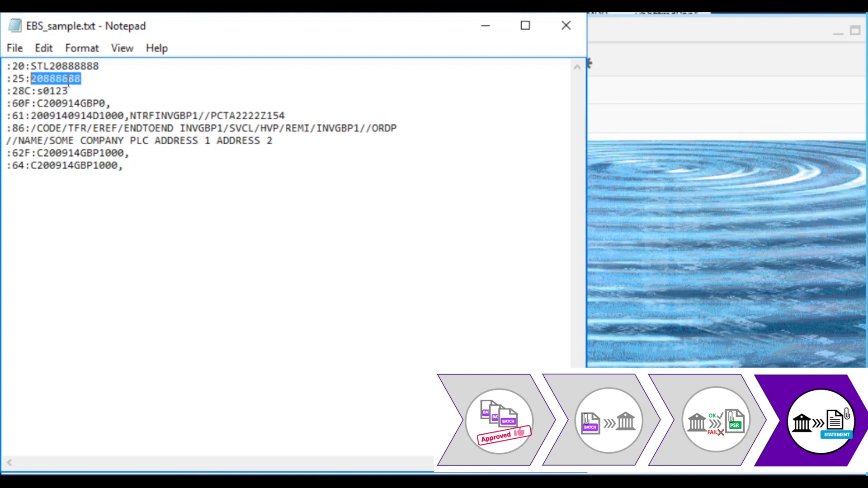
{"action": "left_click_drag", "start_coordinate": [69, 91], "coordinate": [38, 92]}
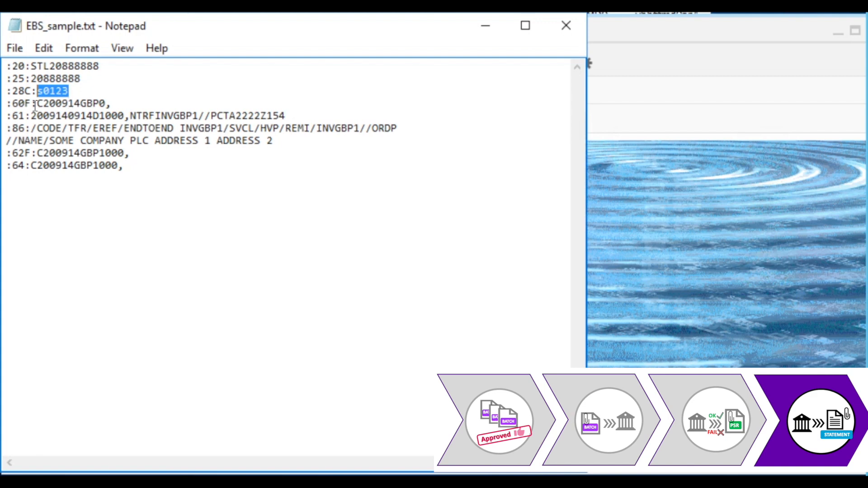
{"action": "left_click_drag", "start_coordinate": [37, 103], "coordinate": [42, 103]}
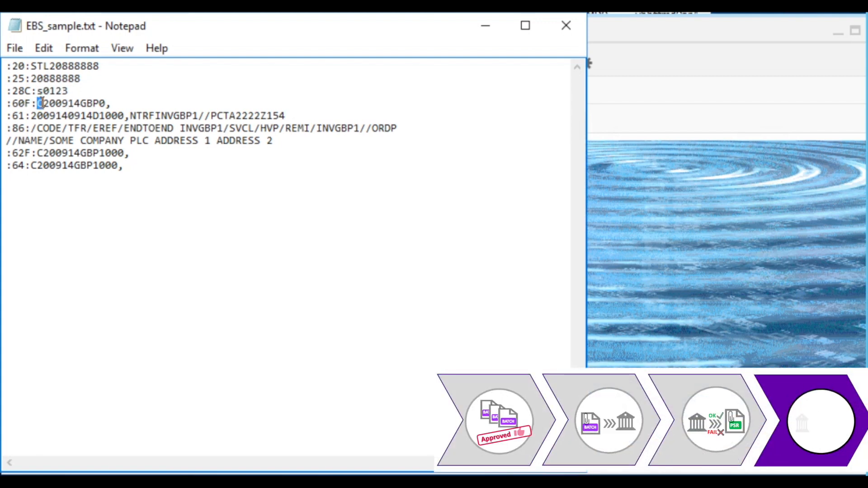
{"action": "left_click_drag", "start_coordinate": [43, 103], "coordinate": [78, 103]}
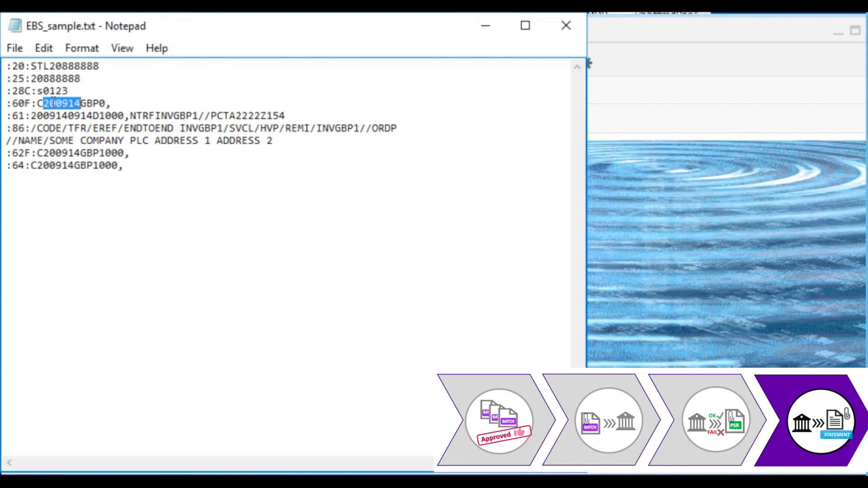
{"action": "left_click_drag", "start_coordinate": [80, 101], "coordinate": [97, 98]}
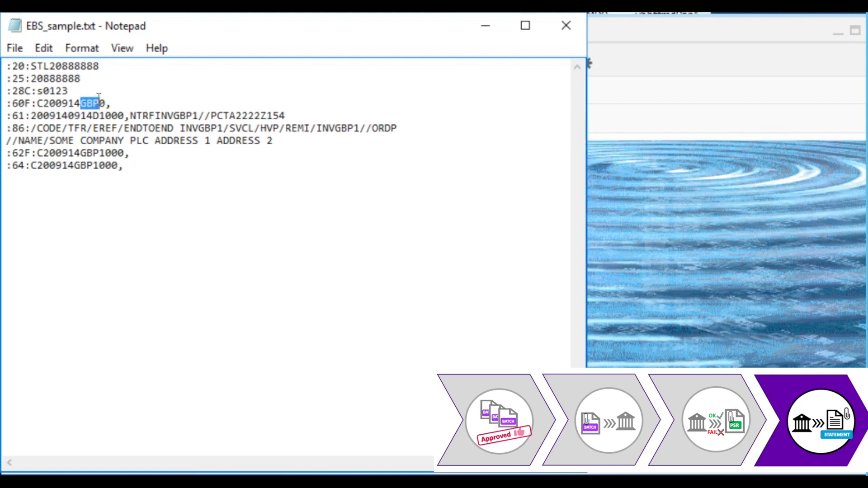
{"action": "left_click", "coordinate": [99, 96]}
Step: Examine the transaction line, the payment details and the closing balance fields (:61, :86, :62F, :64) of the sample statement
{"action": "left_click_drag", "start_coordinate": [6, 116], "coordinate": [274, 137]}
{"action": "left_click", "coordinate": [47, 116]}
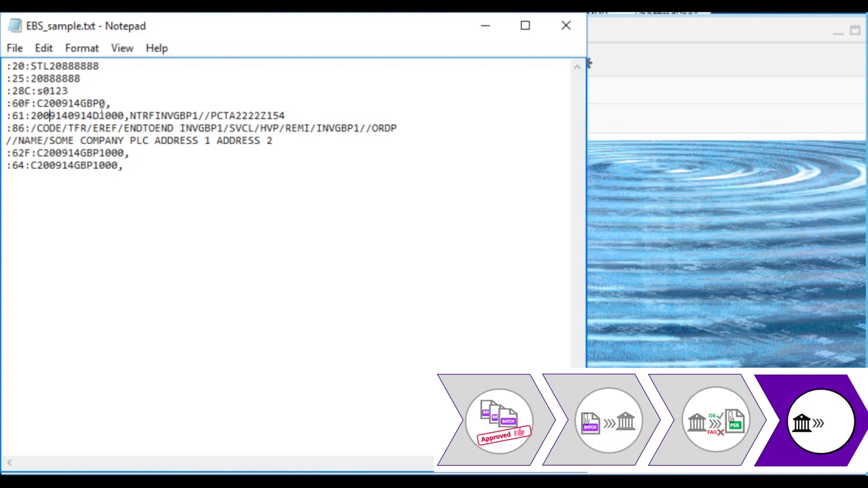
{"action": "left_click_drag", "start_coordinate": [129, 115], "coordinate": [198, 107]}
{"action": "left_click_drag", "start_coordinate": [7, 128], "coordinate": [276, 137]}
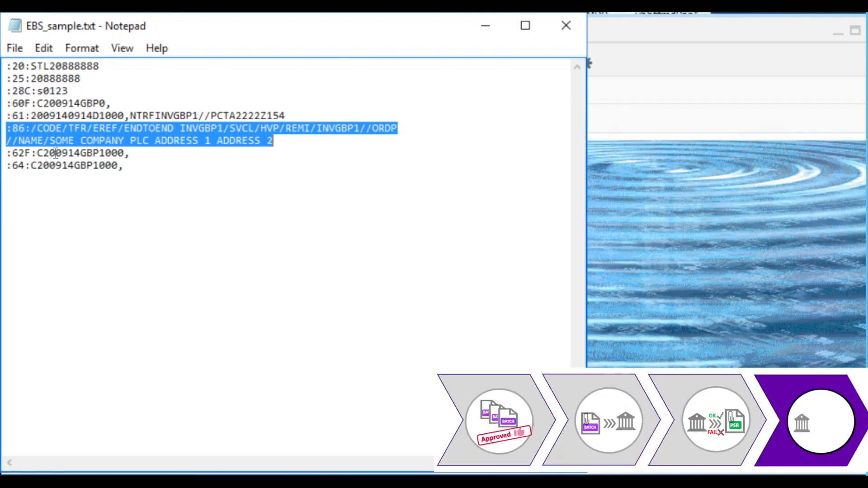
{"action": "left_click_drag", "start_coordinate": [125, 166], "coordinate": [7, 153]}
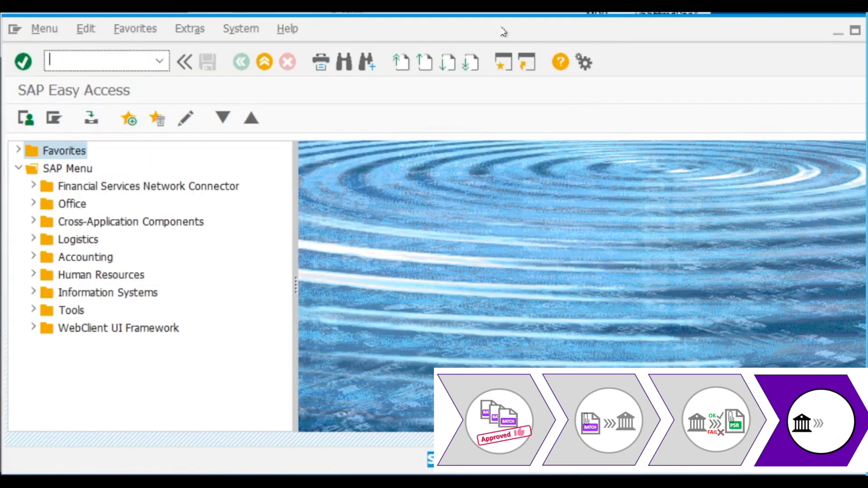
Step: Switch to SAP, start transaction FF_5, enable data import and choose the SWIFT MT940 international format with field 86 unstructured
{"action": "left_click", "coordinate": [485, 25]}
{"action": "type", "text": "FF_5"}
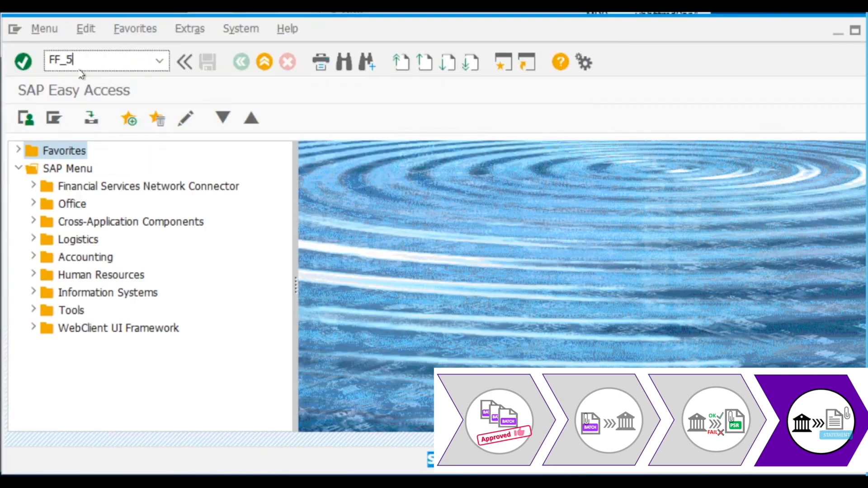
{"action": "key", "text": "Return"}
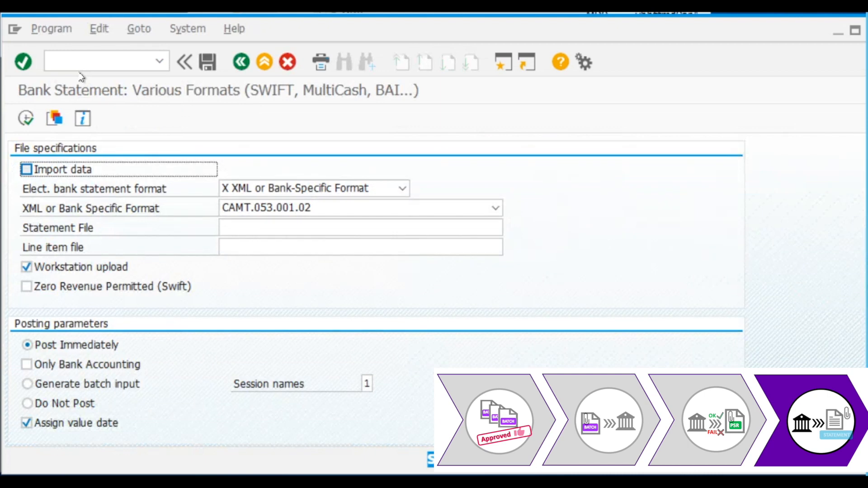
{"action": "left_click", "coordinate": [78, 175]}
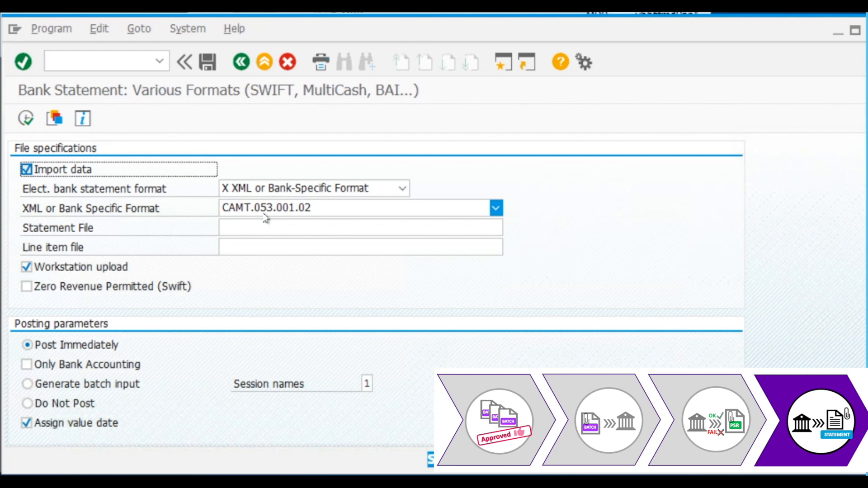
{"action": "left_click", "coordinate": [286, 190]}
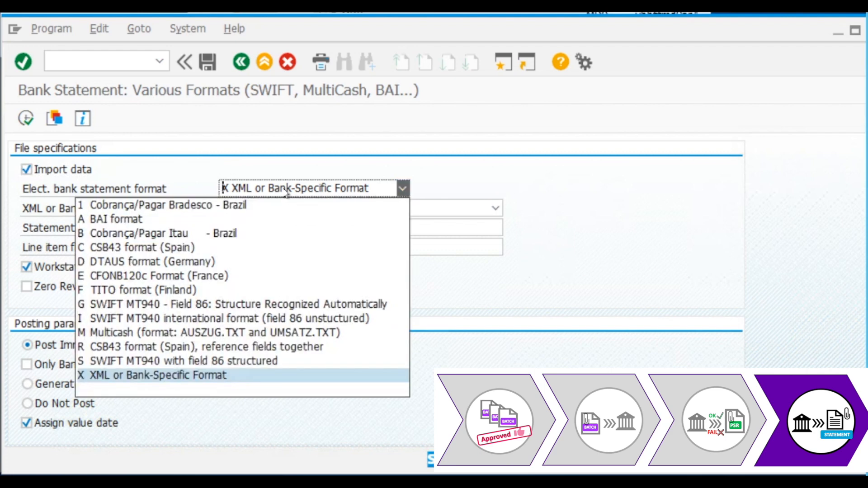
{"action": "left_click", "coordinate": [256, 320]}
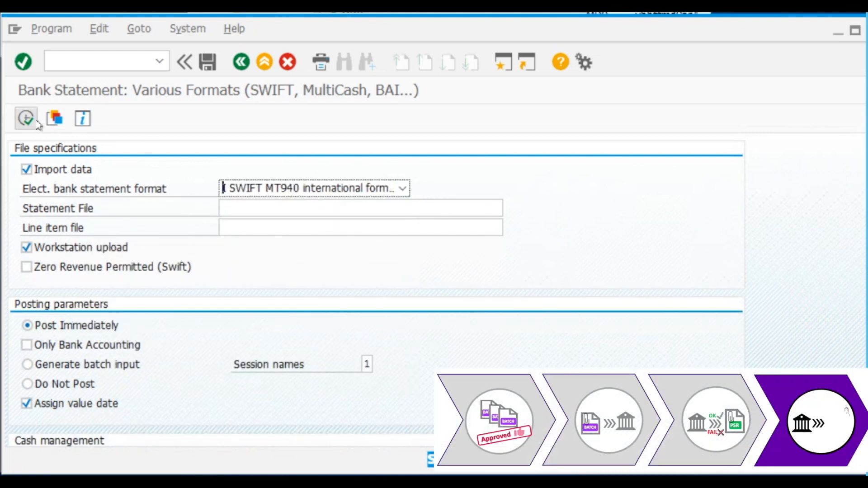
Step: Leave the bank statement import and start transaction FEB_FILE_HANDLING
{"action": "left_click", "coordinate": [239, 62]}
{"action": "type", "text": "FEB_FI"}
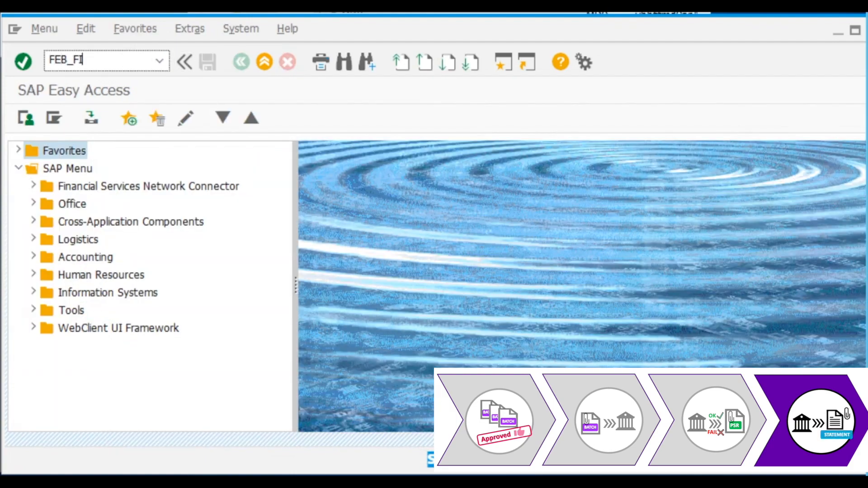
{"action": "type", "text": "LE_HANDLING"}
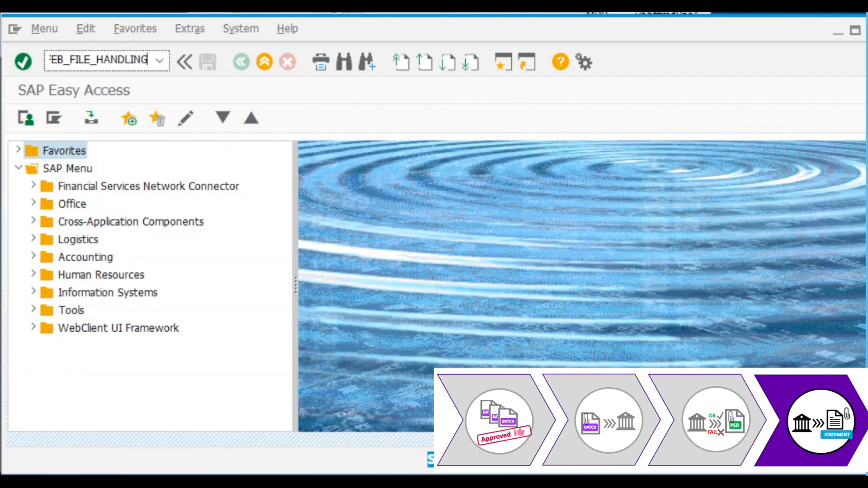
{"action": "key", "text": "Return"}
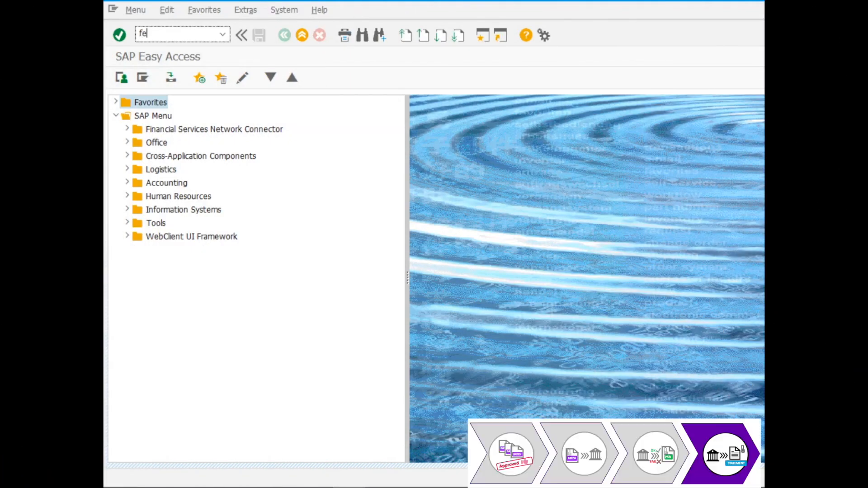
Step: Start bank statement postprocessing and run the item selection for statement number 402
{"action": "type", "text": "a"}
{"action": "key", "text": "Return"}
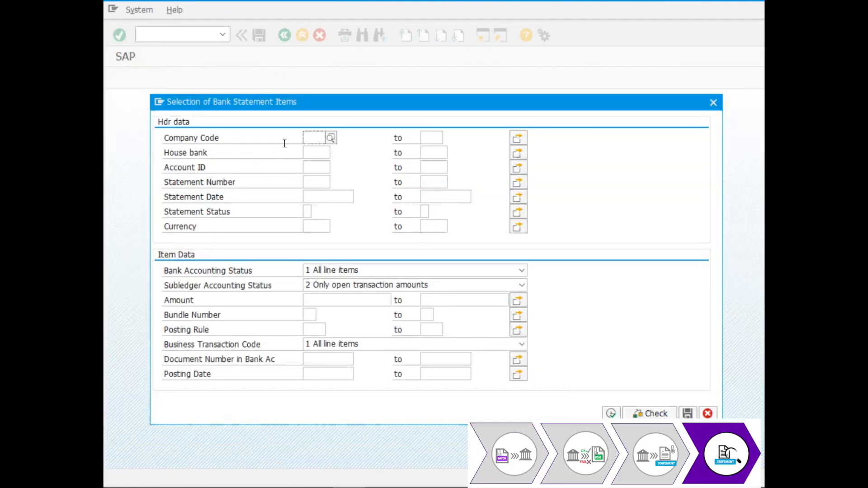
{"action": "left_click", "coordinate": [315, 181]}
{"action": "type", "text": "402"}
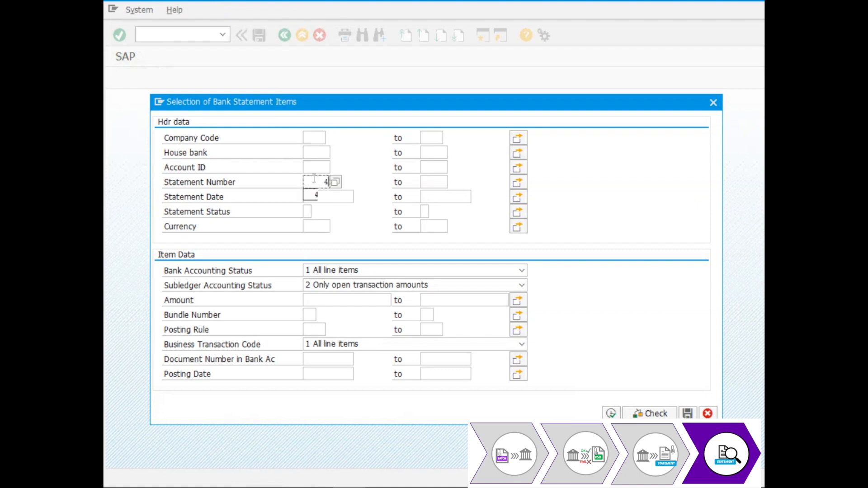
{"action": "left_click", "coordinate": [611, 413]}
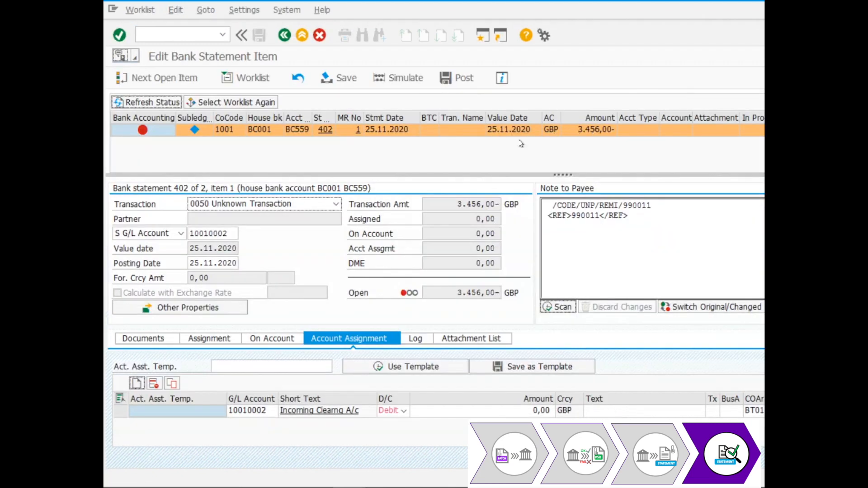
Step: Enlarge the item details area, check the note to payee and search the open items for 11000
{"action": "left_click_drag", "start_coordinate": [491, 174], "coordinate": [496, 141]}
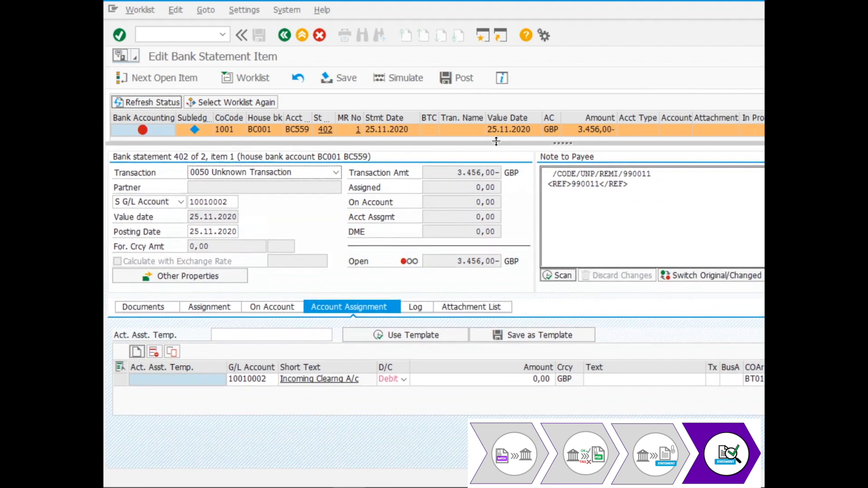
{"action": "left_click_drag", "start_coordinate": [633, 184], "coordinate": [541, 164]}
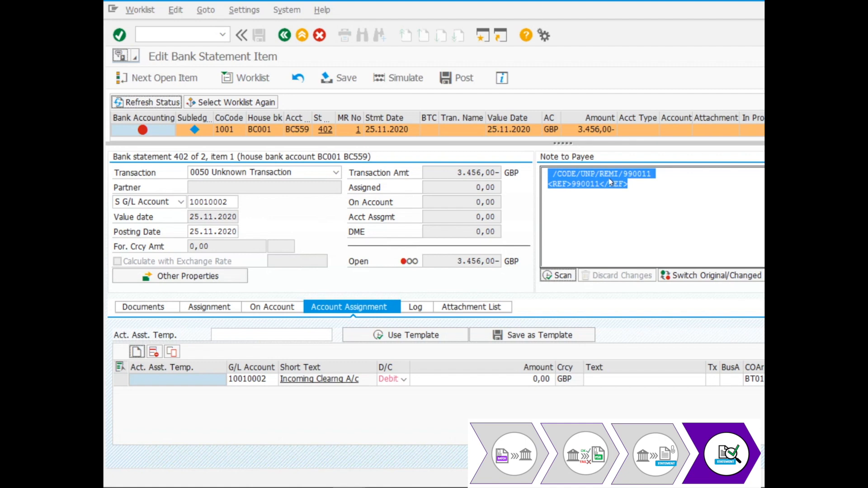
{"action": "left_click", "coordinate": [211, 310]}
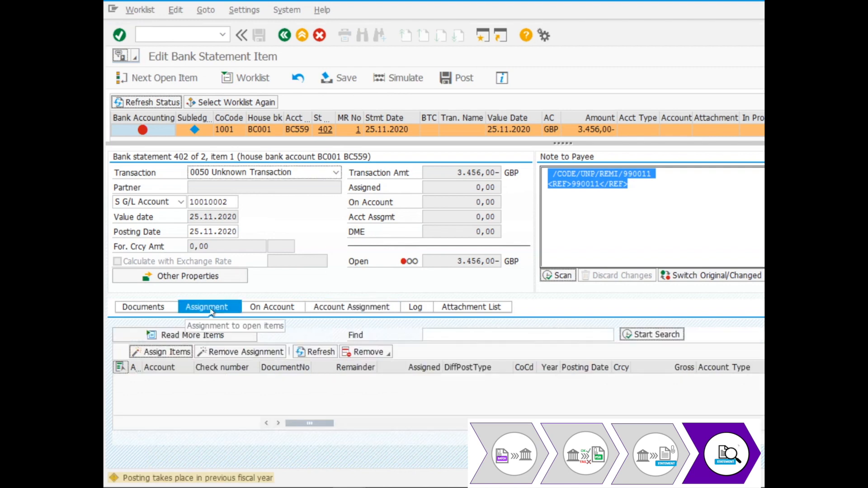
{"action": "left_click", "coordinate": [493, 335]}
{"action": "type", "text": "11000"}
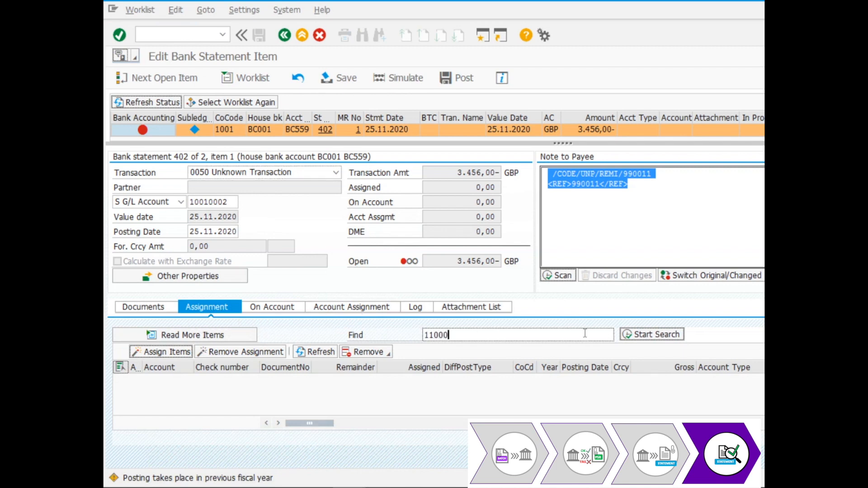
{"action": "left_click", "coordinate": [652, 335]}
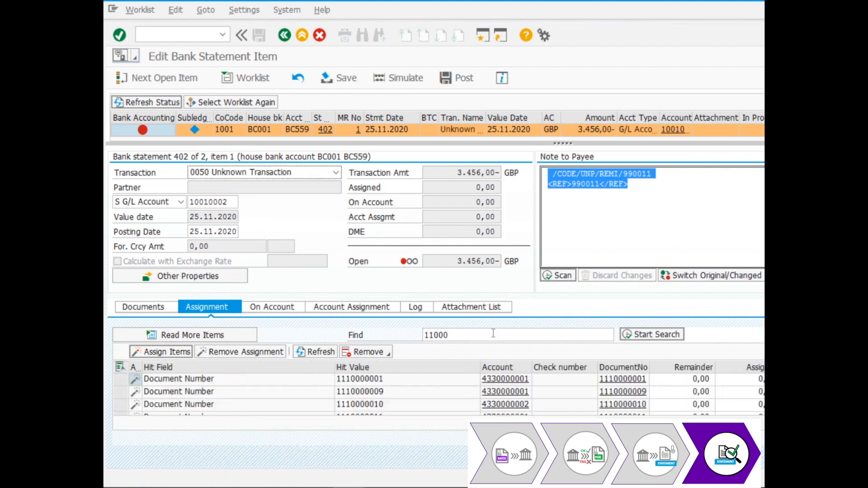
Step: Assign the 2.000,00 GBP open item dated 07.07.2020 to the statement item and look through the other hits
{"action": "left_click_drag", "start_coordinate": [626, 423], "coordinate": [644, 423]}
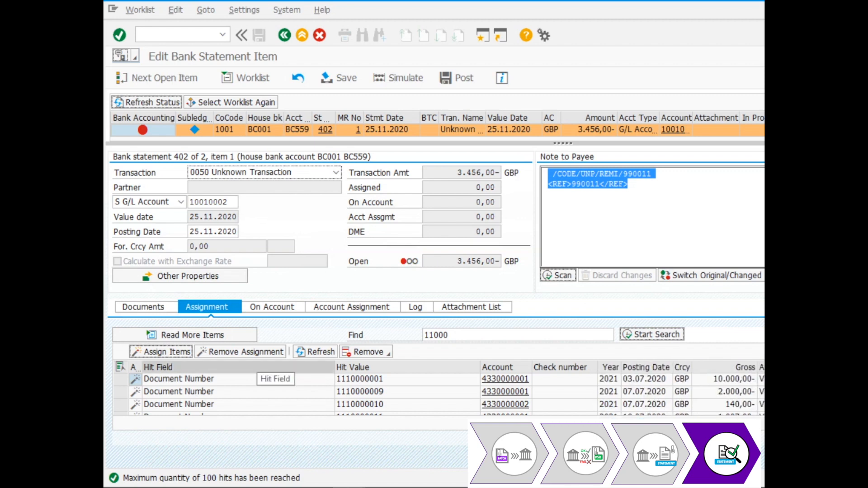
{"action": "left_click", "coordinate": [121, 392]}
{"action": "left_click", "coordinate": [162, 352]}
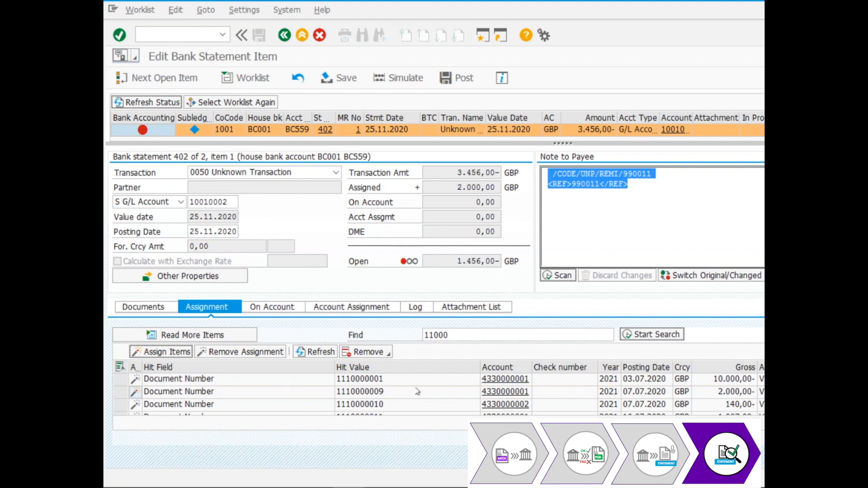
{"action": "scroll", "coordinate": [571, 392], "scroll_direction": "down", "scroll_amount": 1}
{"action": "scroll", "coordinate": [572, 393], "scroll_direction": "down", "scroll_amount": 1}
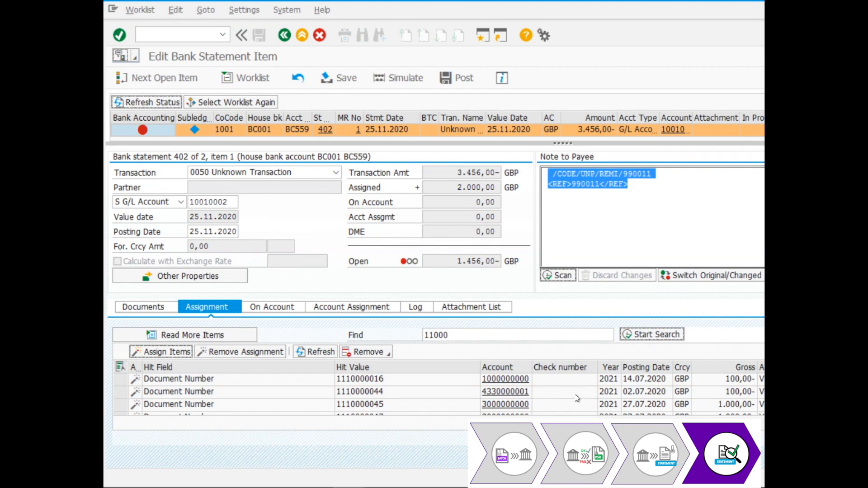
{"action": "left_click", "coordinate": [279, 309]}
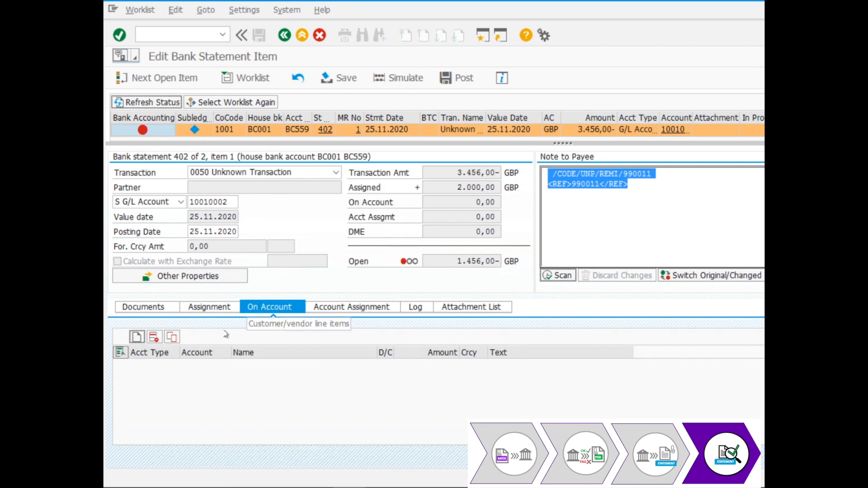
{"action": "left_click", "coordinate": [136, 338]}
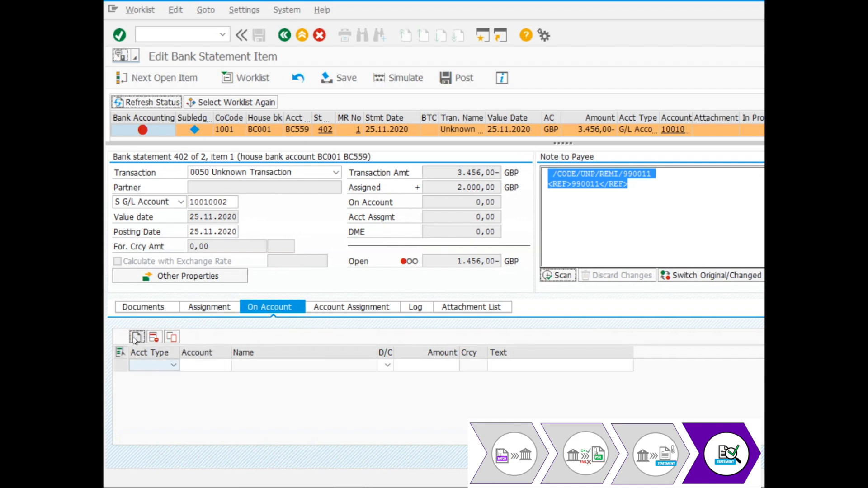
{"action": "left_click", "coordinate": [174, 365]}
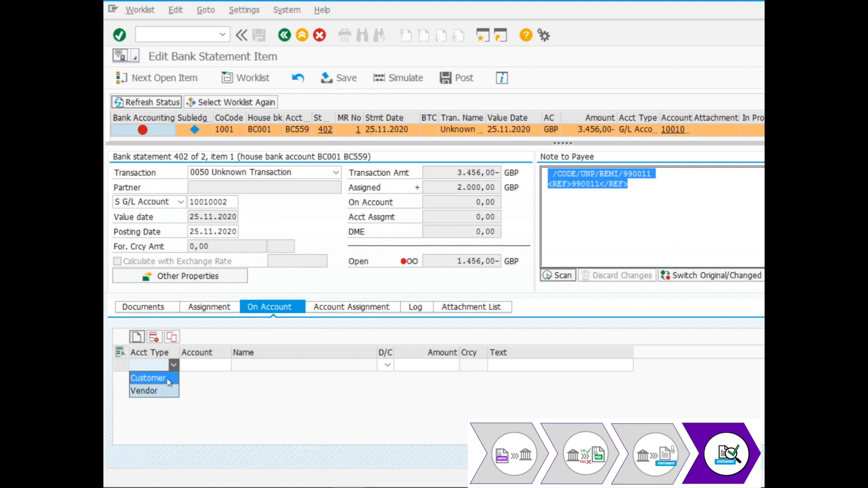
{"action": "left_click", "coordinate": [122, 366]}
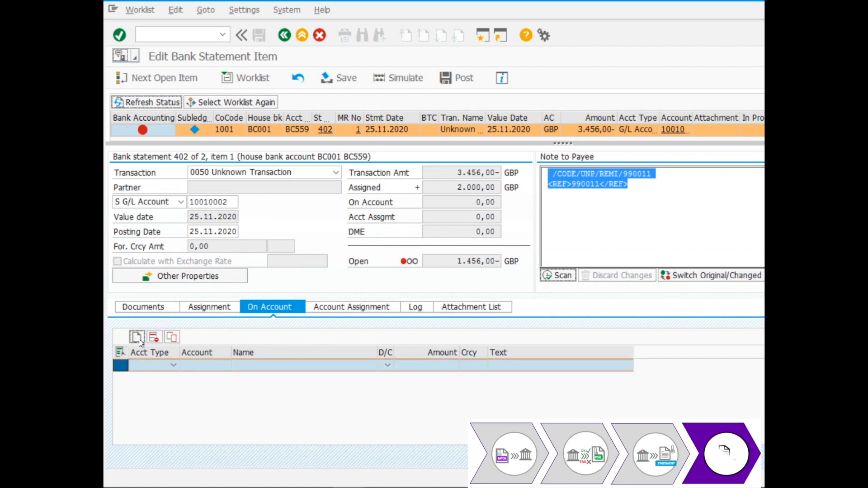
{"action": "left_click", "coordinate": [153, 338]}
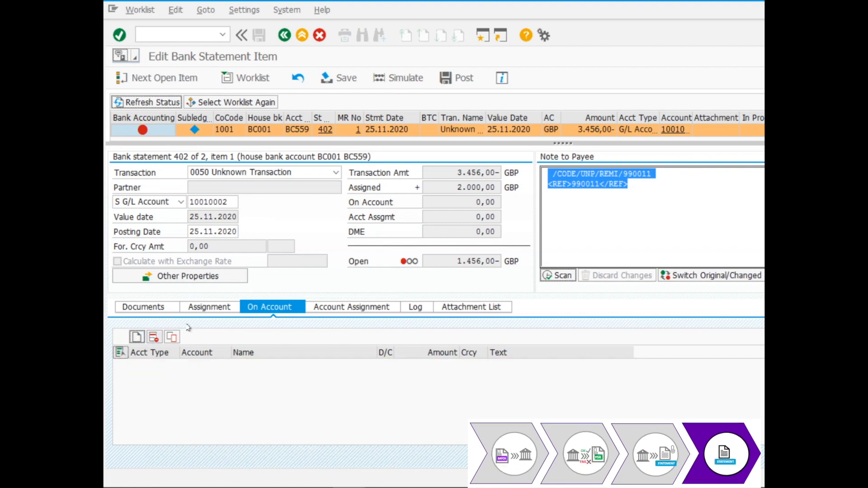
Step: Post the remaining open amount of 1.456,00 GBP to the Incoming Clearng A/c line in the account assignment
{"action": "left_click", "coordinate": [335, 309]}
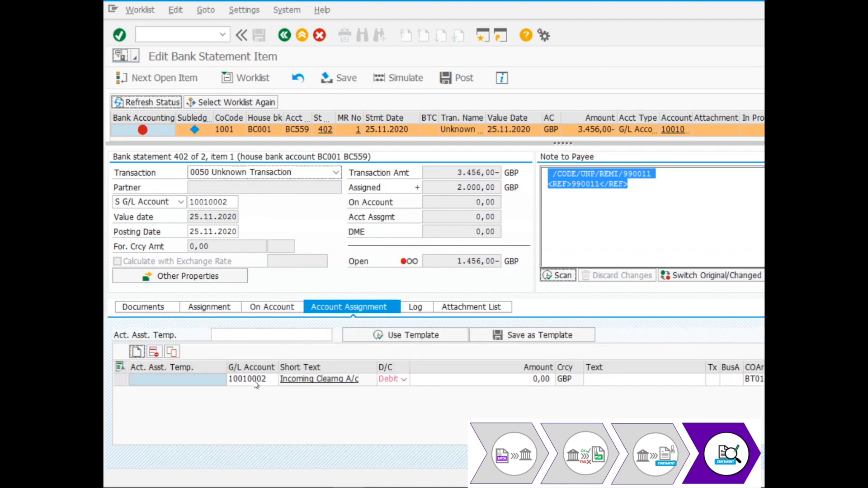
{"action": "left_click", "coordinate": [516, 383]}
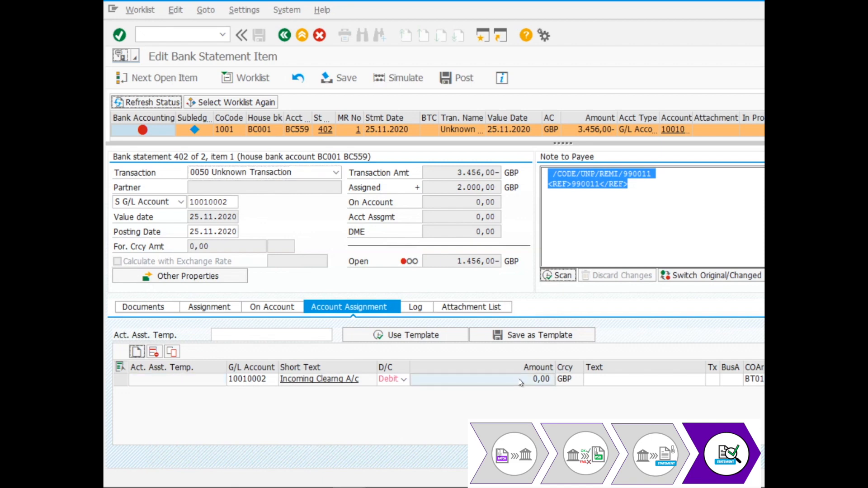
{"action": "double_click", "coordinate": [519, 380]}
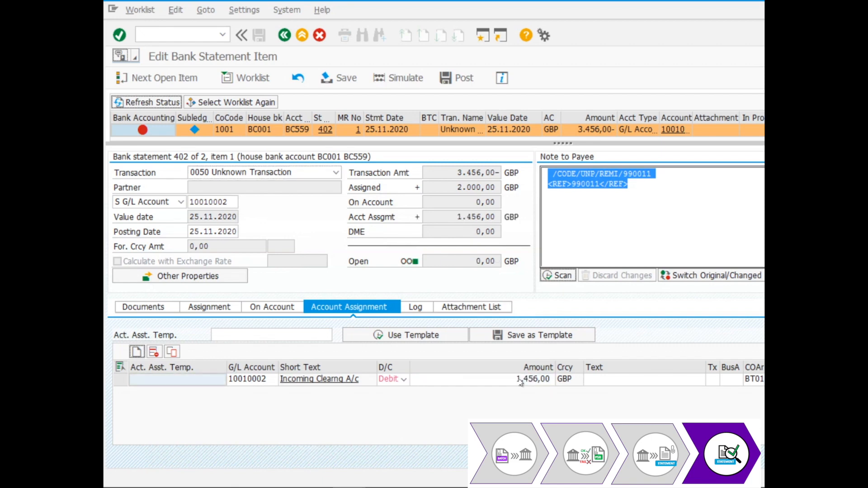